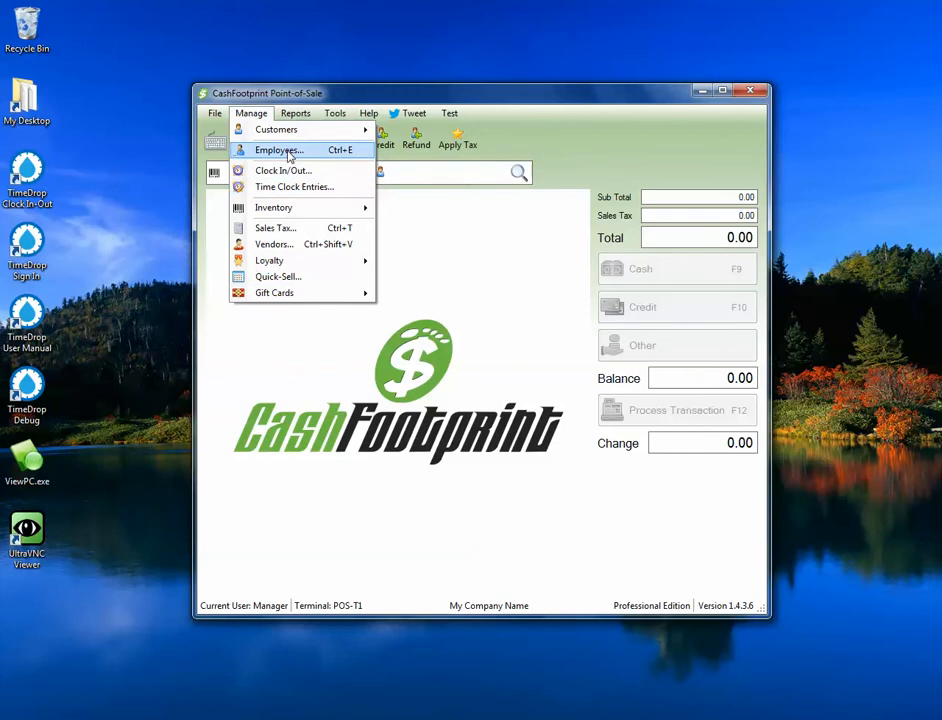
# - Check that the Manager employee has the permission to manage Quick Sell buttons, and save the employee record
pyautogui.click(293, 155)
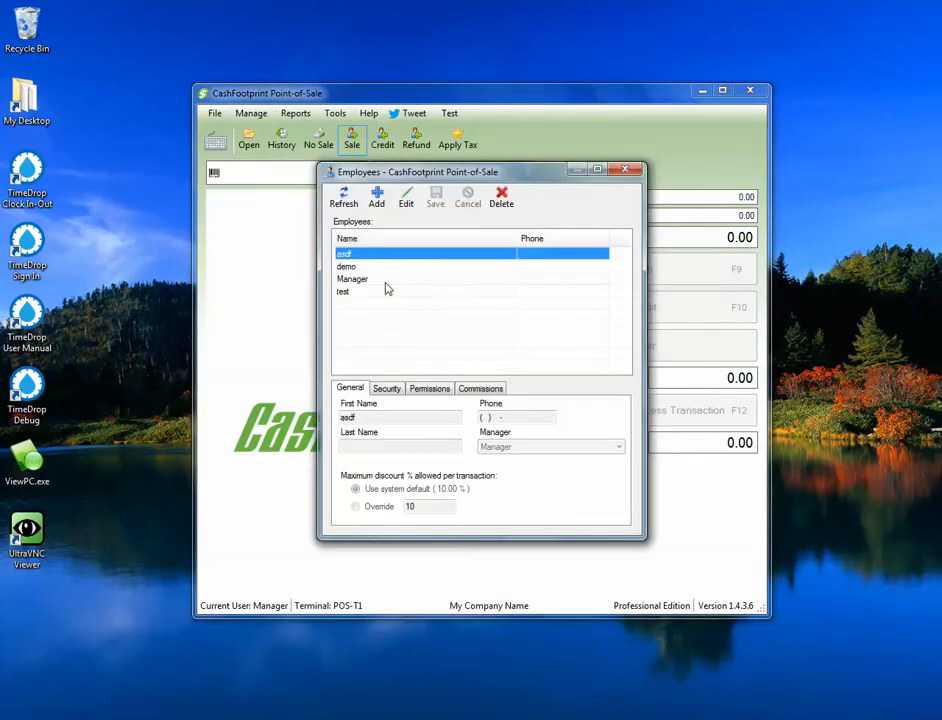
pyautogui.click(355, 279)
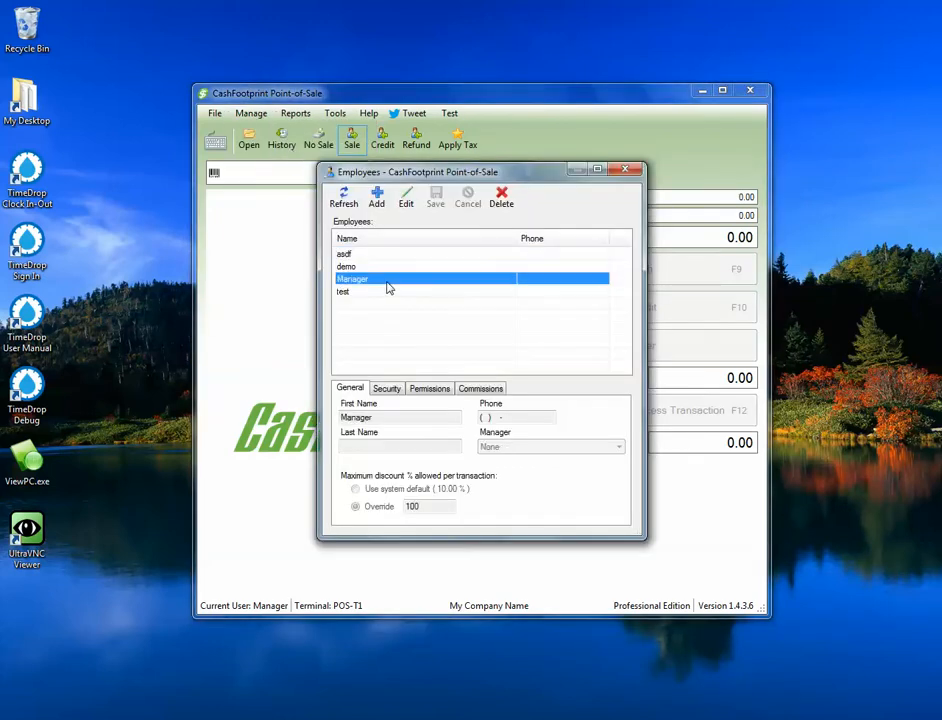
pyautogui.click(435, 391)
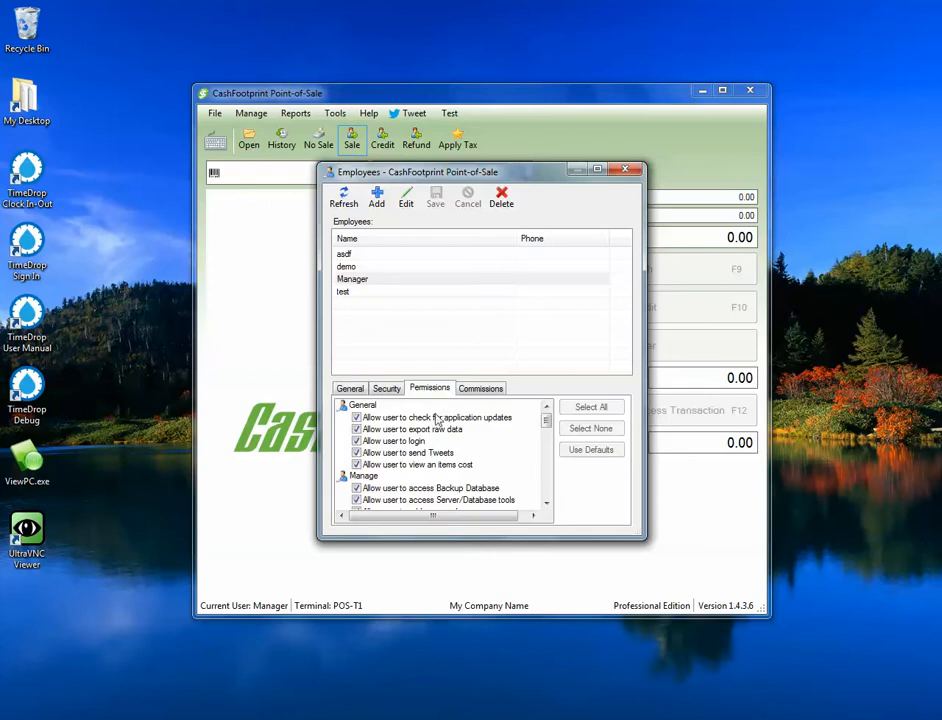
pyautogui.click(547, 437)
pyautogui.moveTo(547, 437); pyautogui.dragTo(548, 450)
pyautogui.click(492, 466)
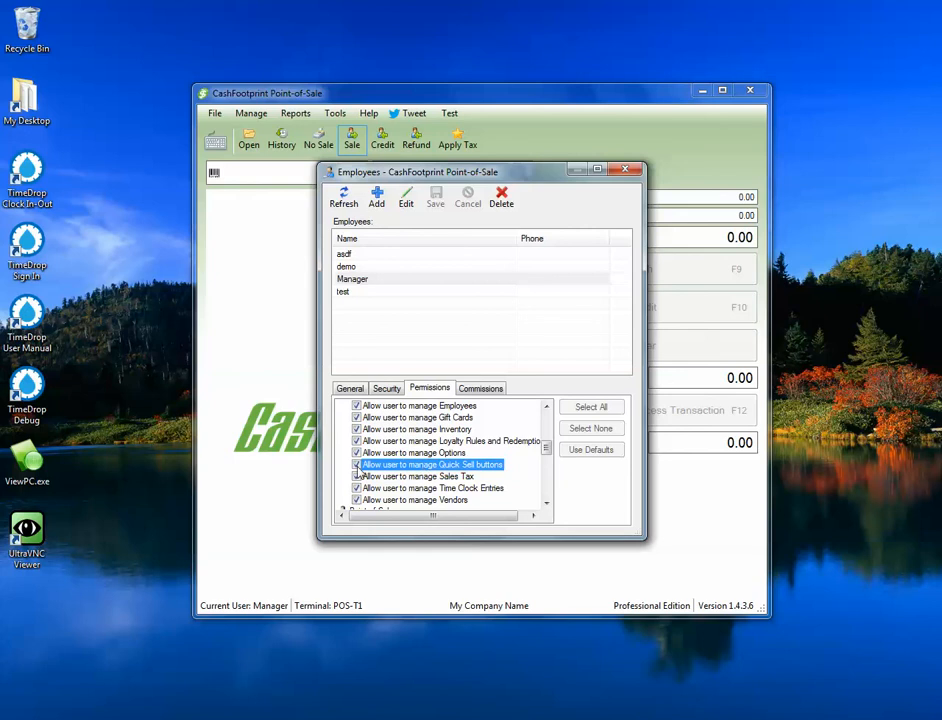
pyautogui.click(406, 198)
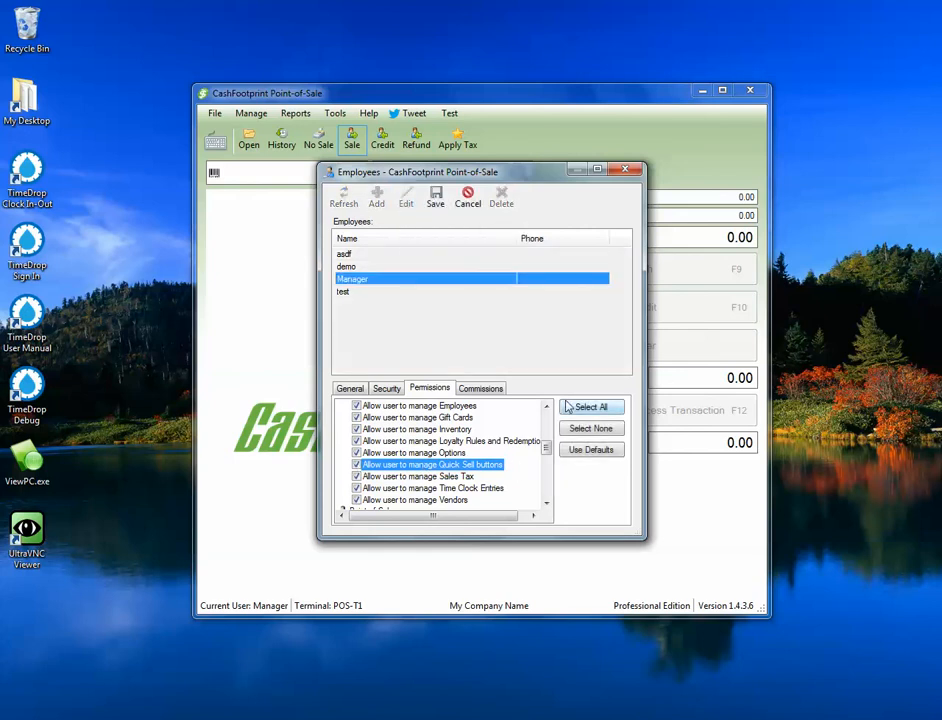
pyautogui.click(436, 199)
pyautogui.click(625, 170)
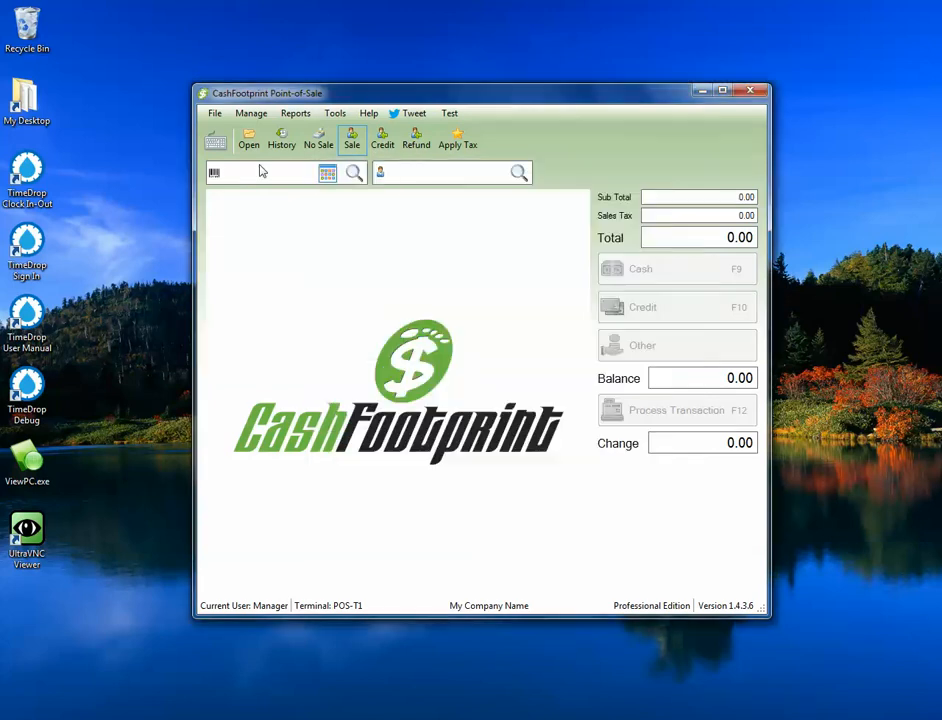
# - Open the Quick-Sell setup and add a group with the button text "Software"
pyautogui.click(251, 113)
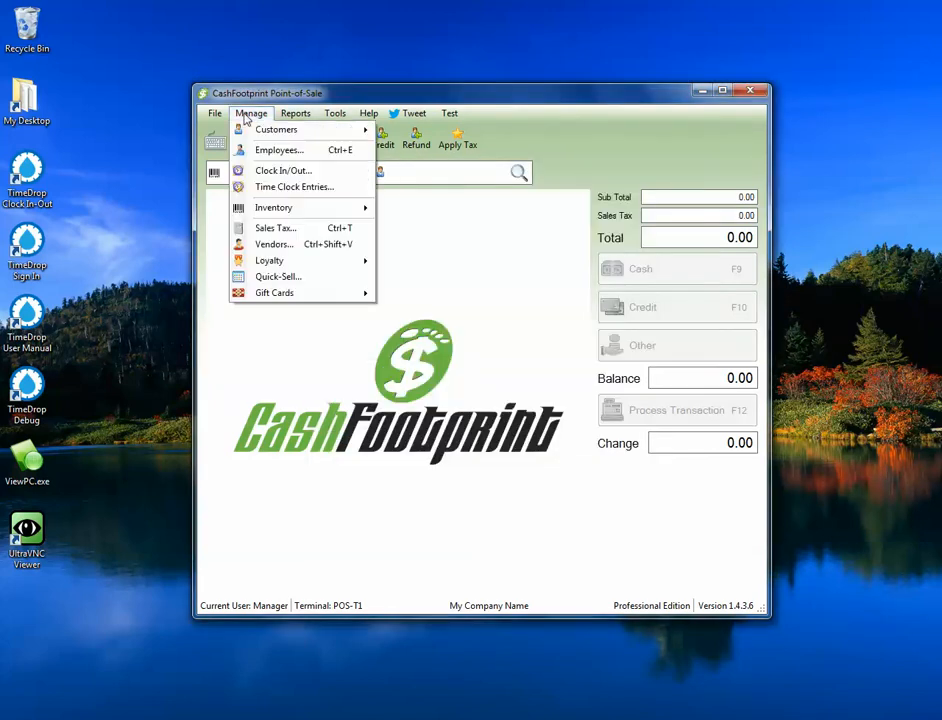
pyautogui.click(279, 280)
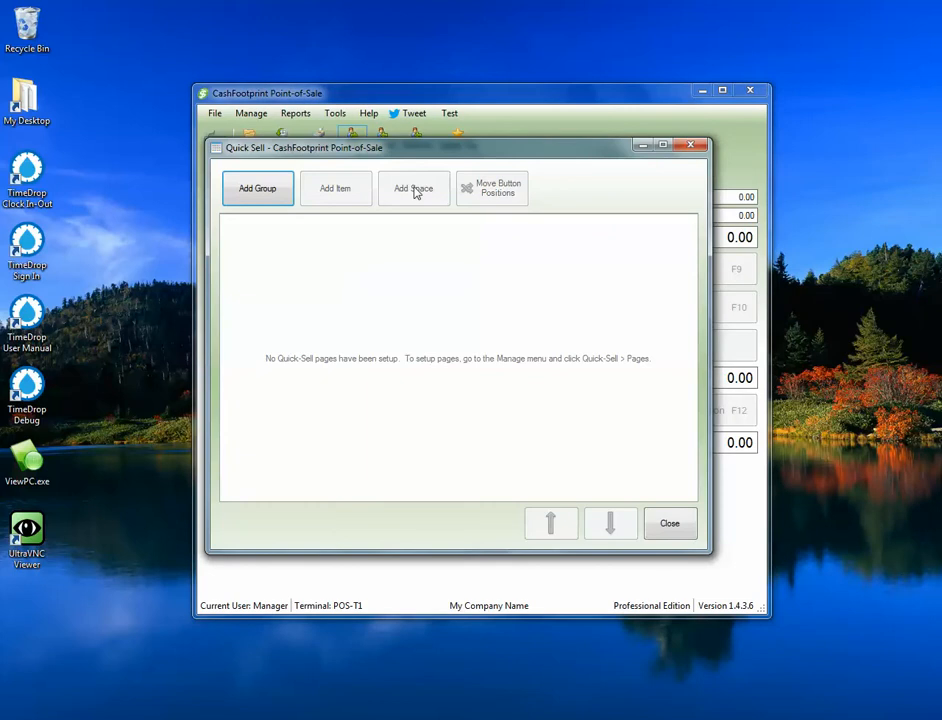
pyautogui.moveTo(444, 151); pyautogui.dragTo(463, 167)
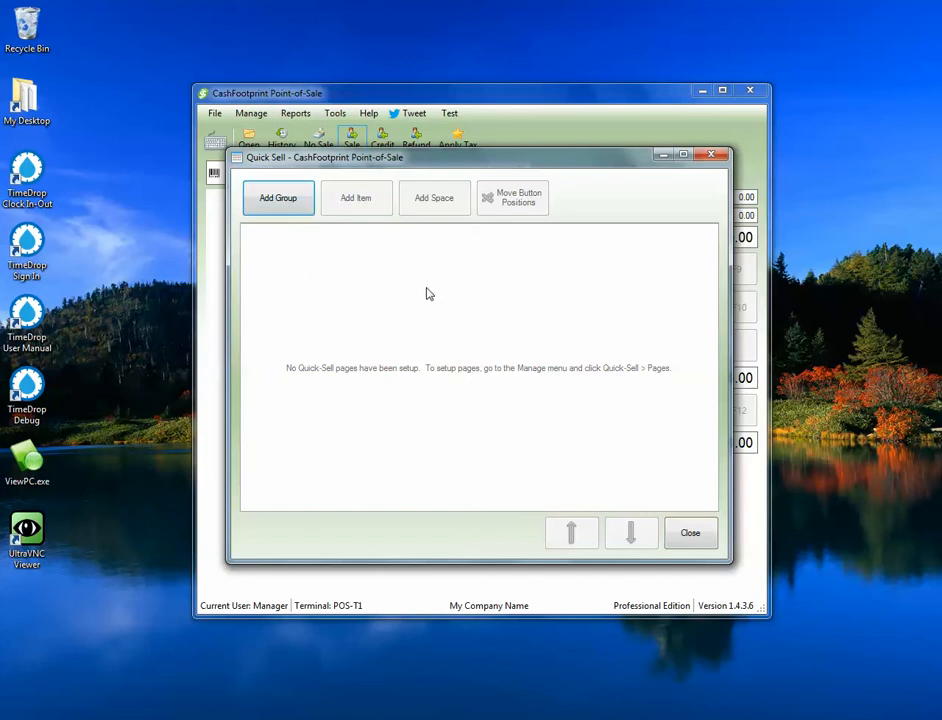
pyautogui.click(281, 201)
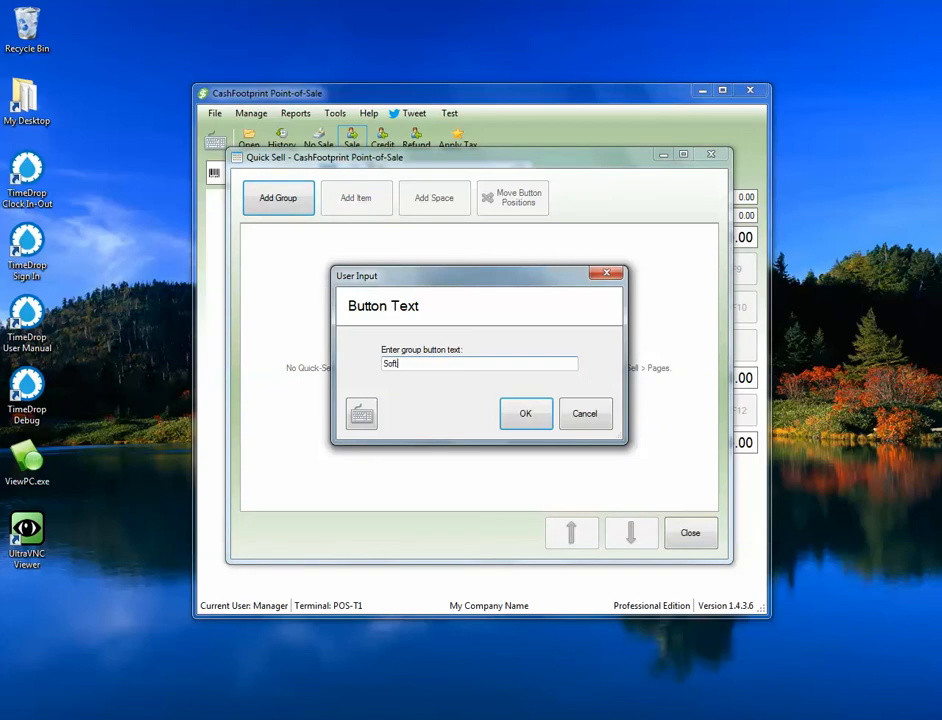
pyautogui.write('Software')
pyautogui.press('Return')
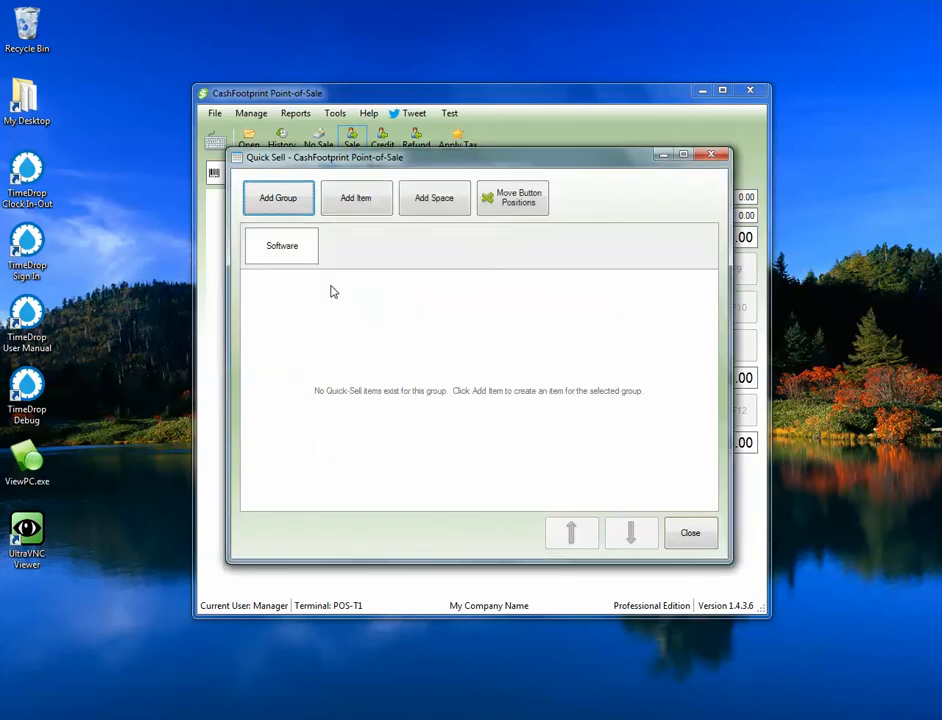
# - Add a second Quick-Sell group with the button text "Hardware"
pyautogui.click(279, 203)
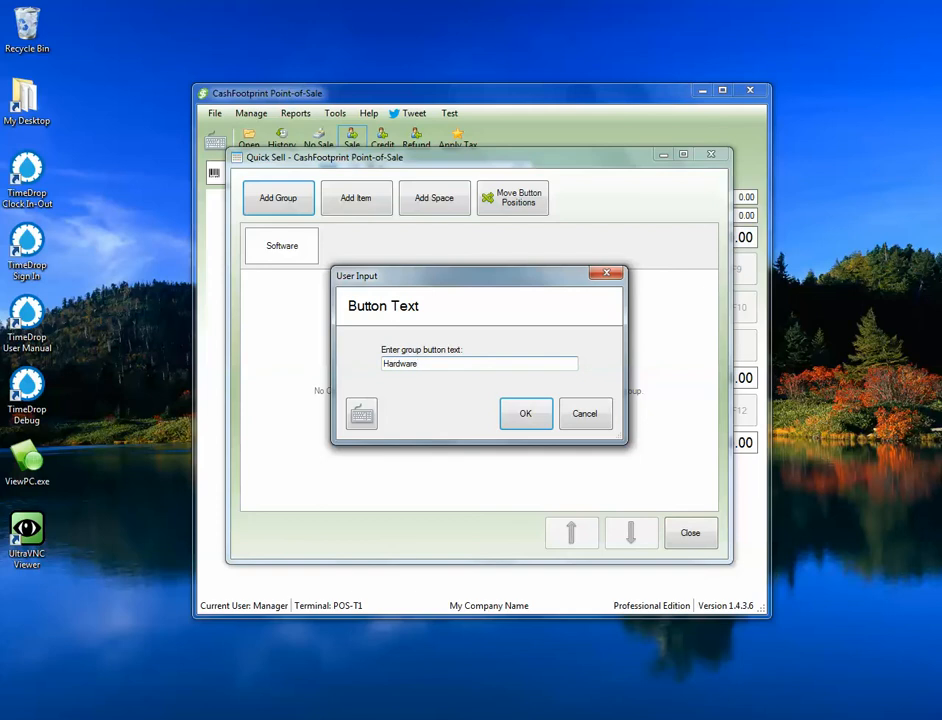
pyautogui.write('Hardware')
pyautogui.press('Return')
# - Find the Receipt Printer in the item search and add it to the Hardware group
pyautogui.click(307, 262)
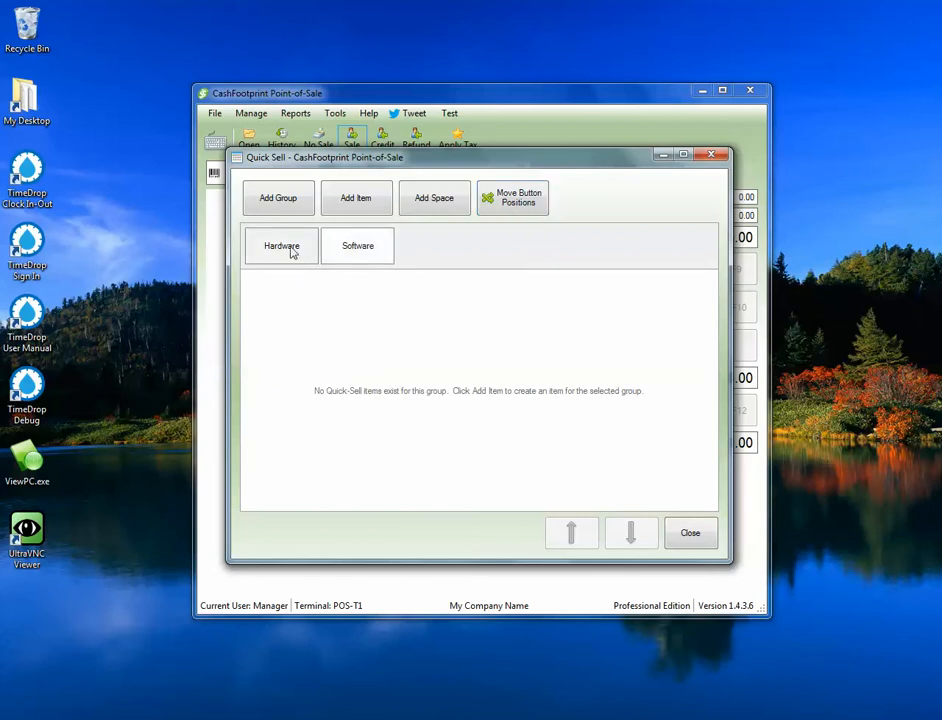
pyautogui.click(347, 252)
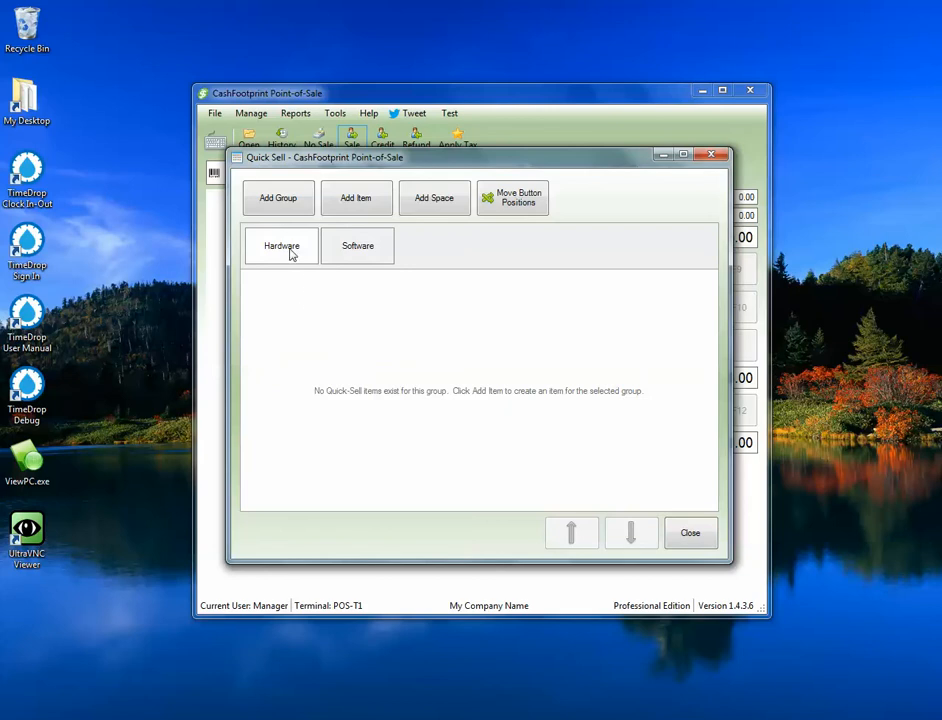
pyautogui.click(362, 202)
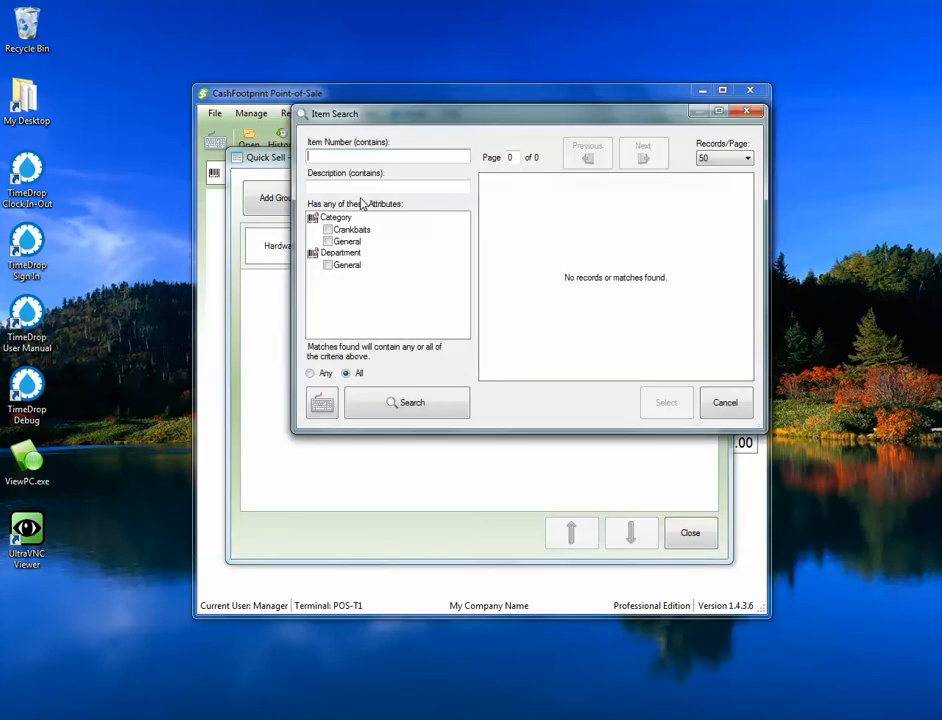
pyautogui.click(400, 401)
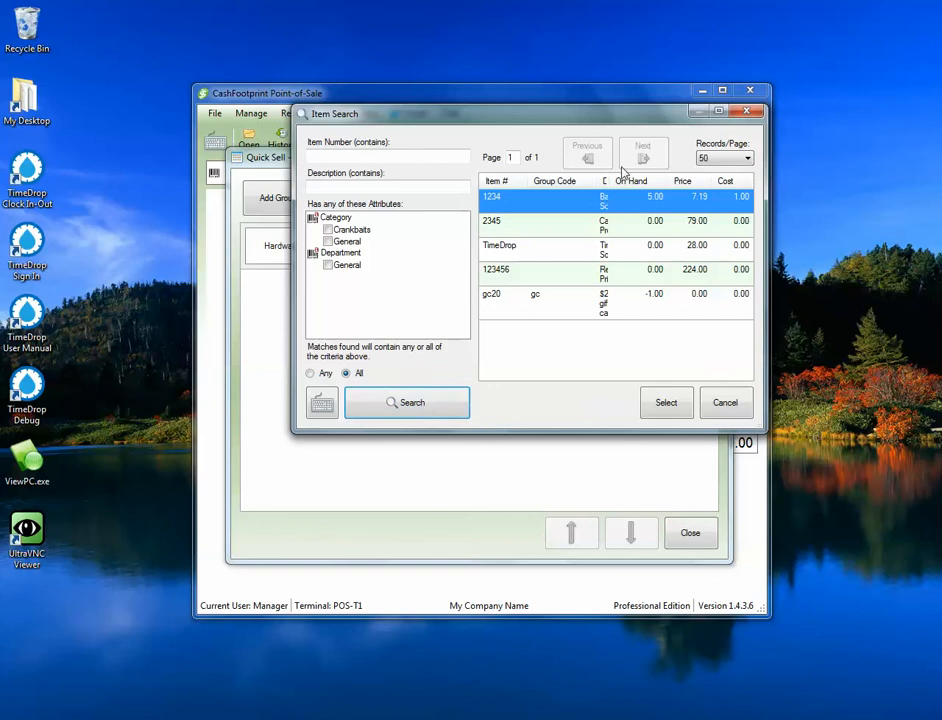
pyautogui.doubleClick(641, 272)
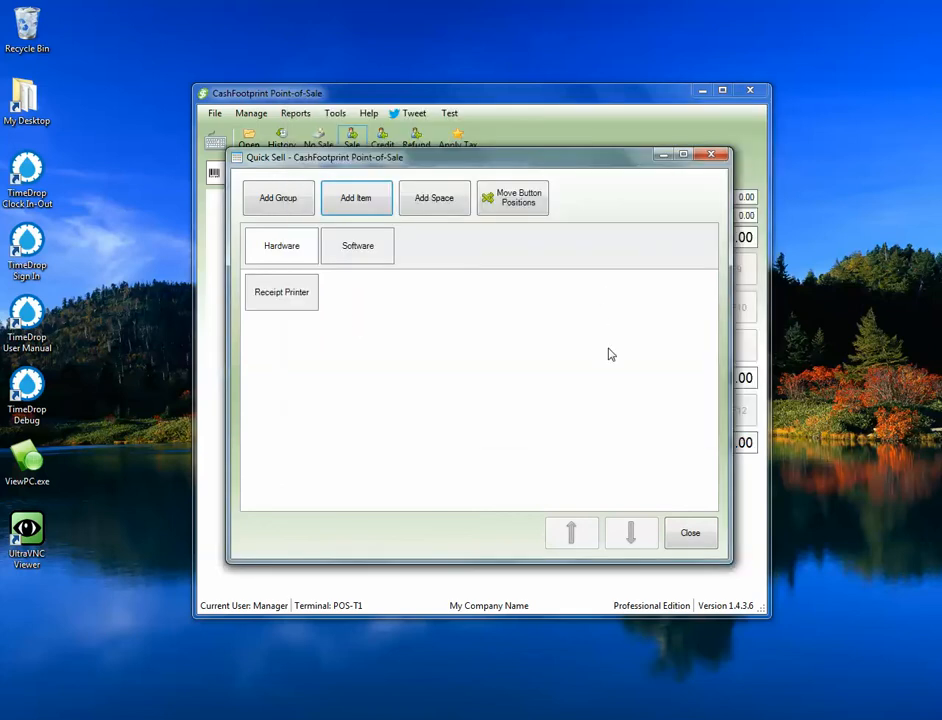
# - Add the $20 gift card and the Barcode Scanner together to the Hardware group from the item search
pyautogui.click(359, 201)
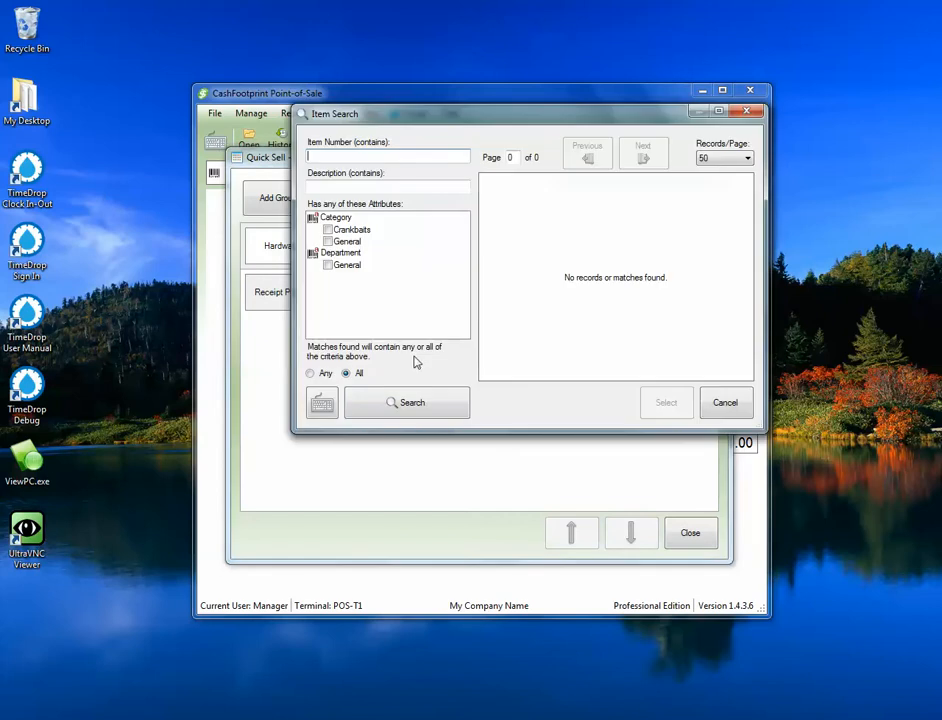
pyautogui.click(395, 401)
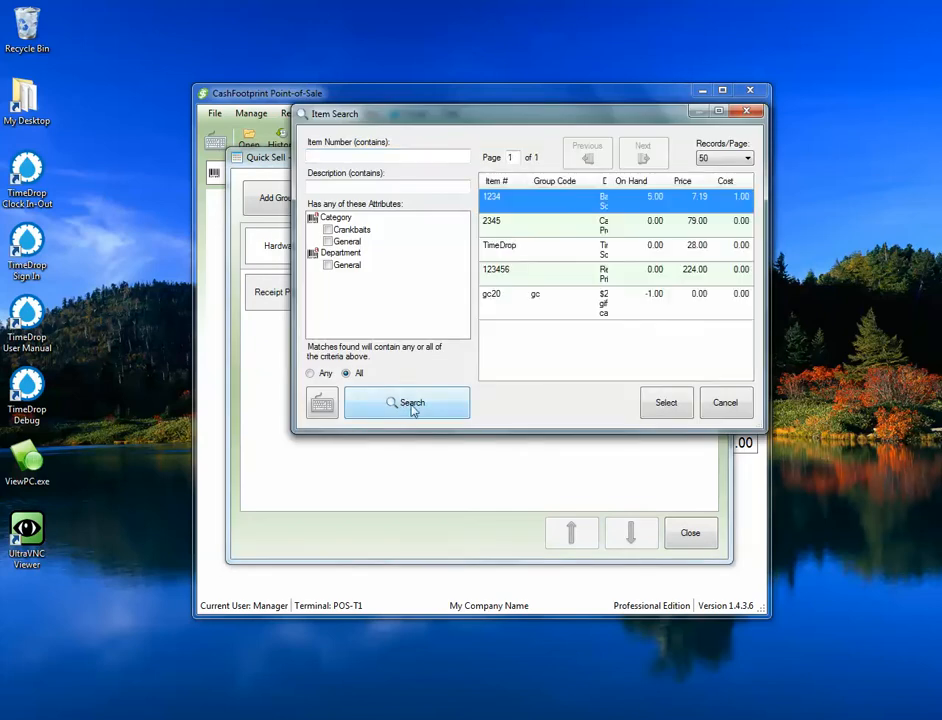
pyautogui.click(604, 307)
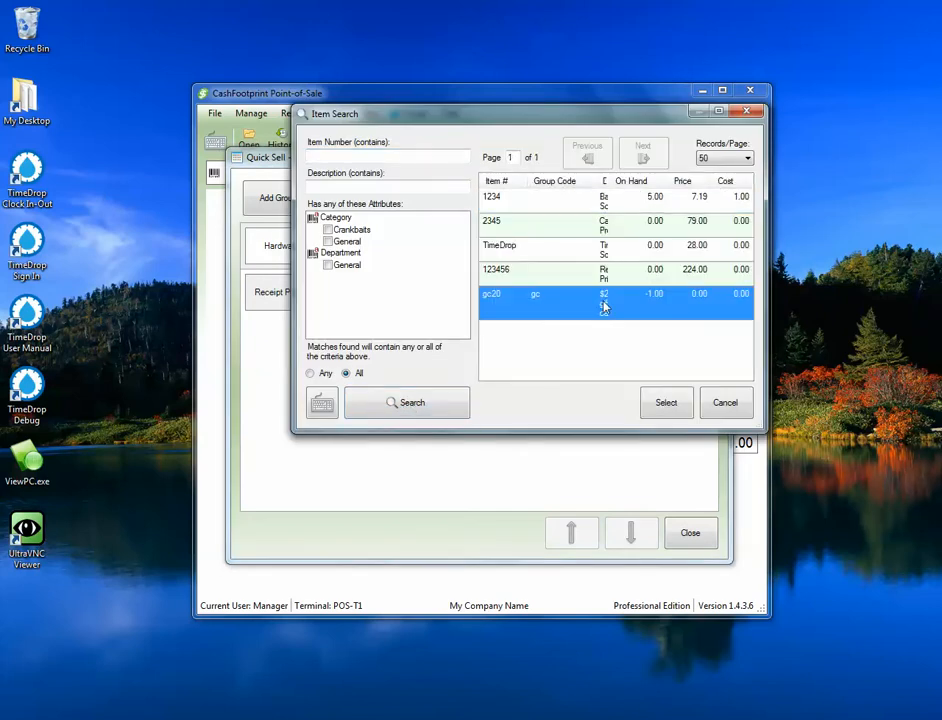
pyautogui.keyDown('ctrl'); pyautogui.click(605, 205); pyautogui.keyUp('ctrl')
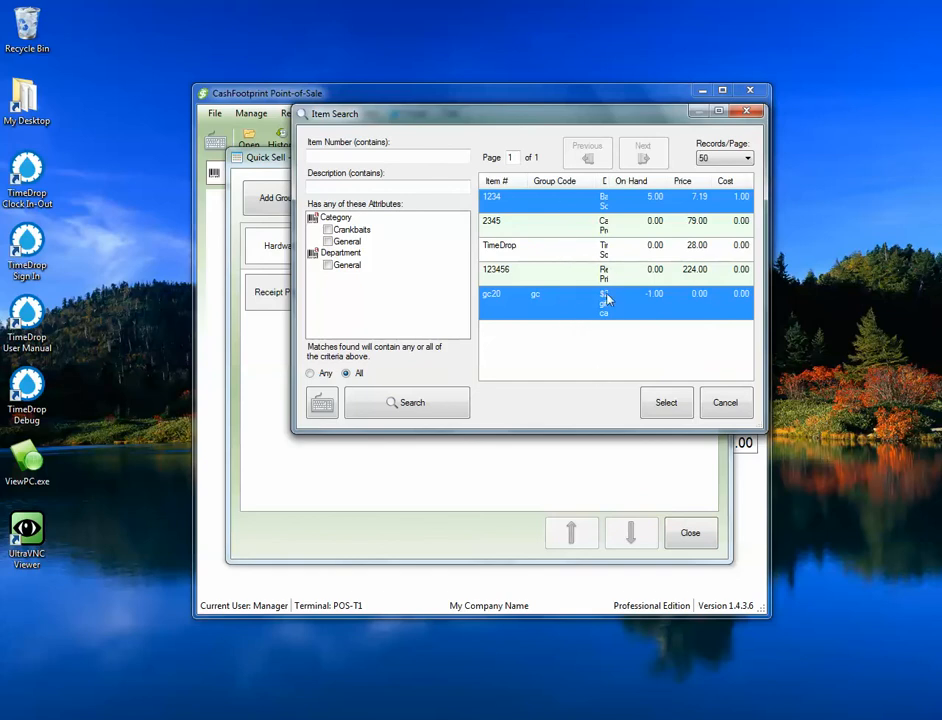
pyautogui.click(667, 403)
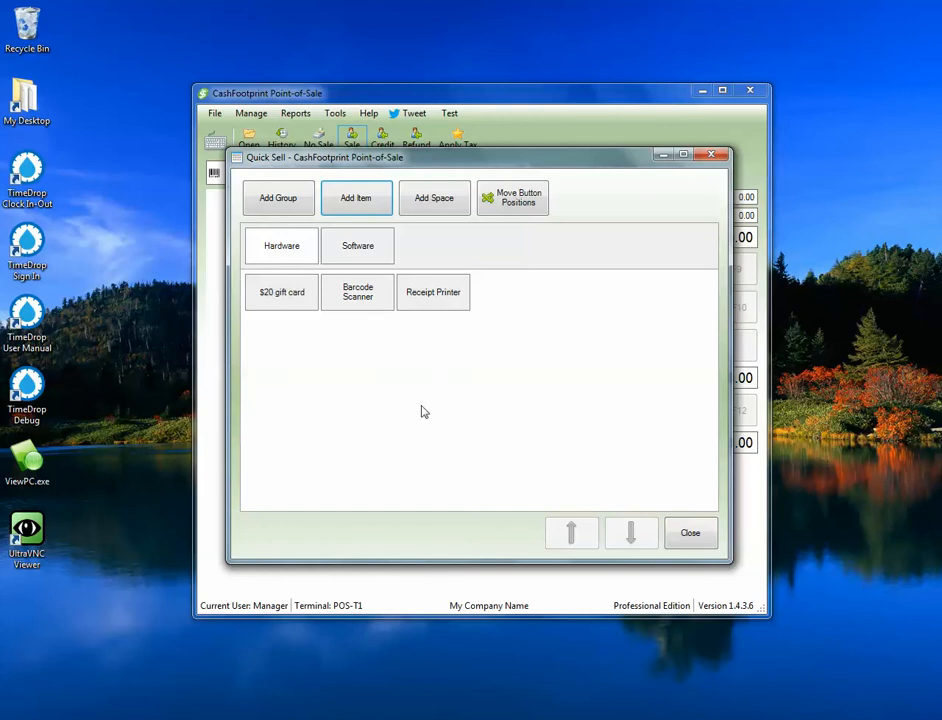
# - Delete the $20 gift card button from the Hardware group
pyautogui.rightClick(286, 283)
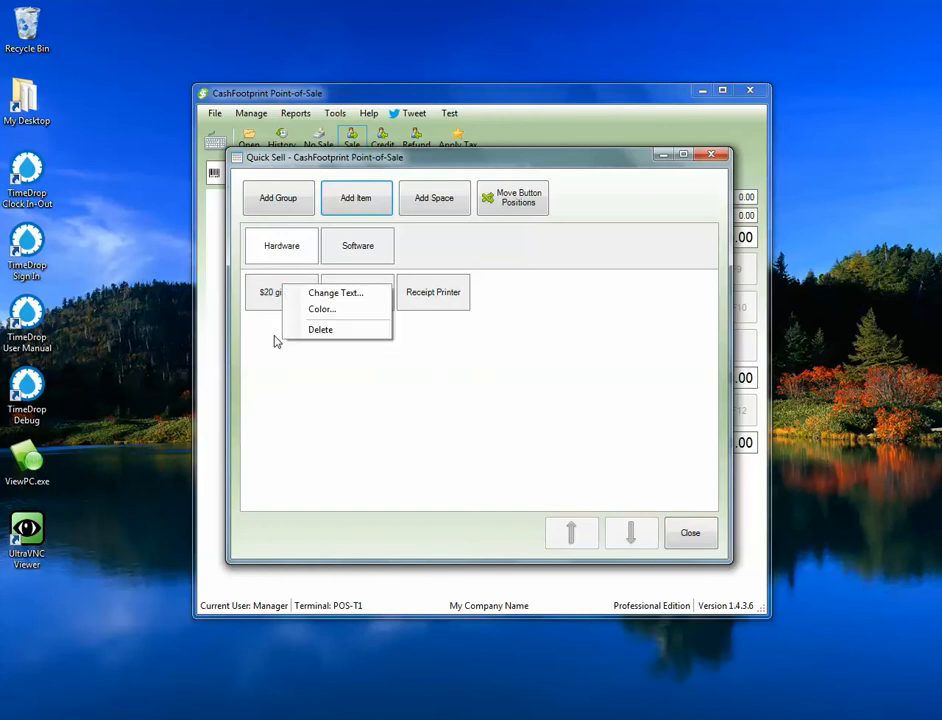
pyautogui.click(270, 298)
pyautogui.rightClick(273, 296)
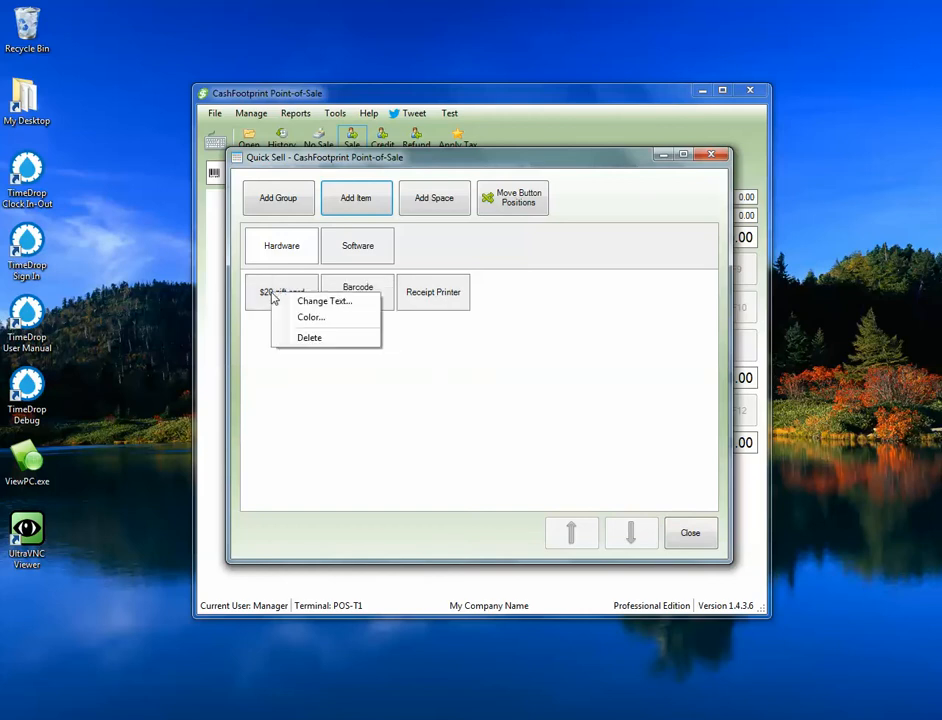
pyautogui.click(316, 338)
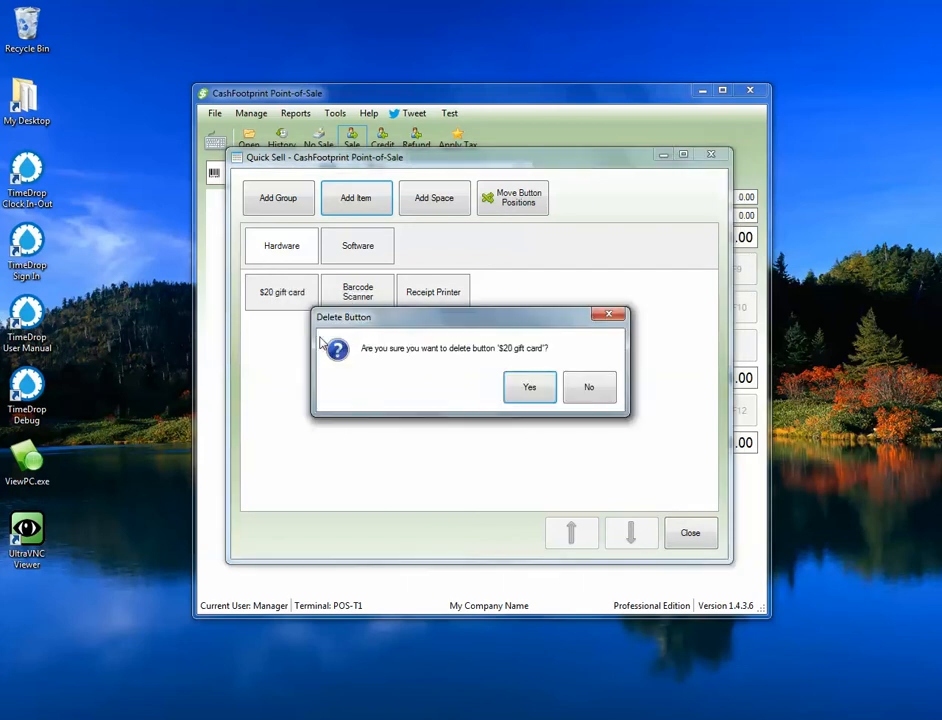
pyautogui.click(540, 389)
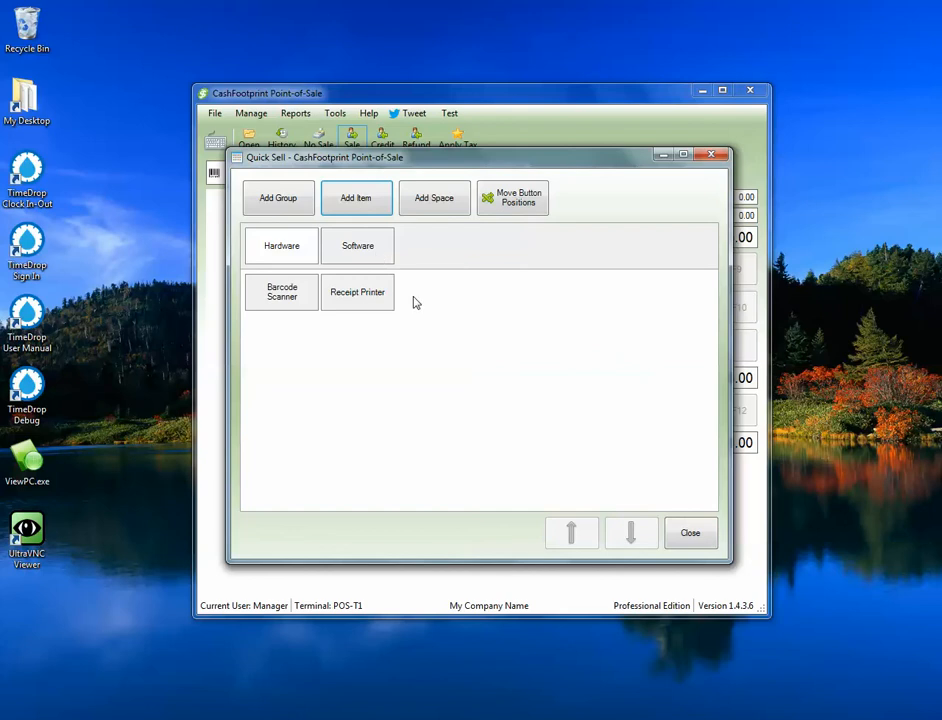
# - Add CashFootprint Pro and TimeDrop Software together to the Software group from the widened item search
pyautogui.click(372, 250)
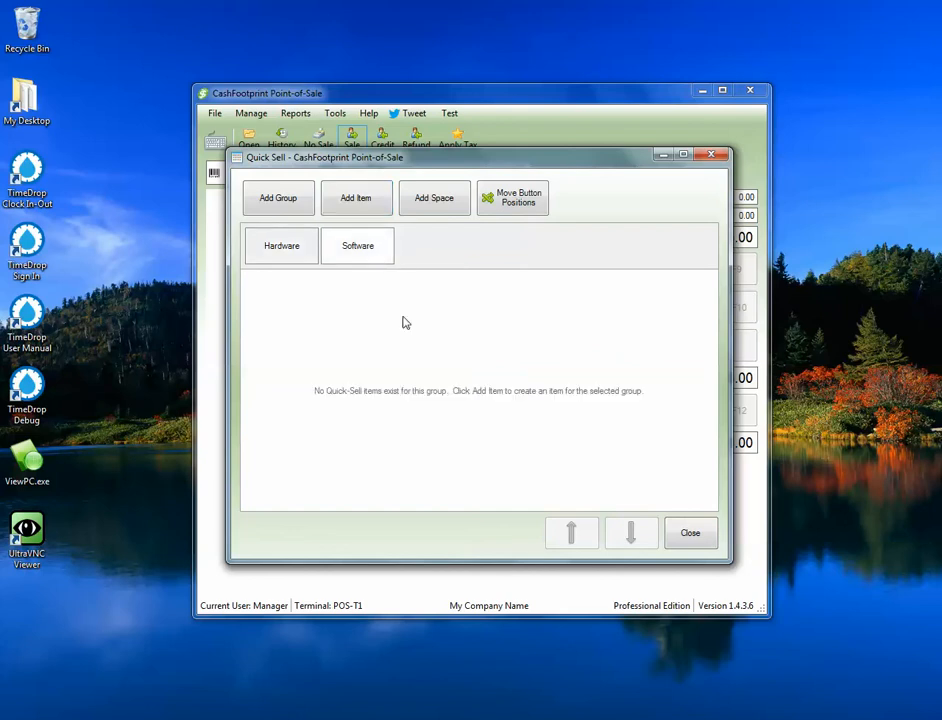
pyautogui.click(362, 200)
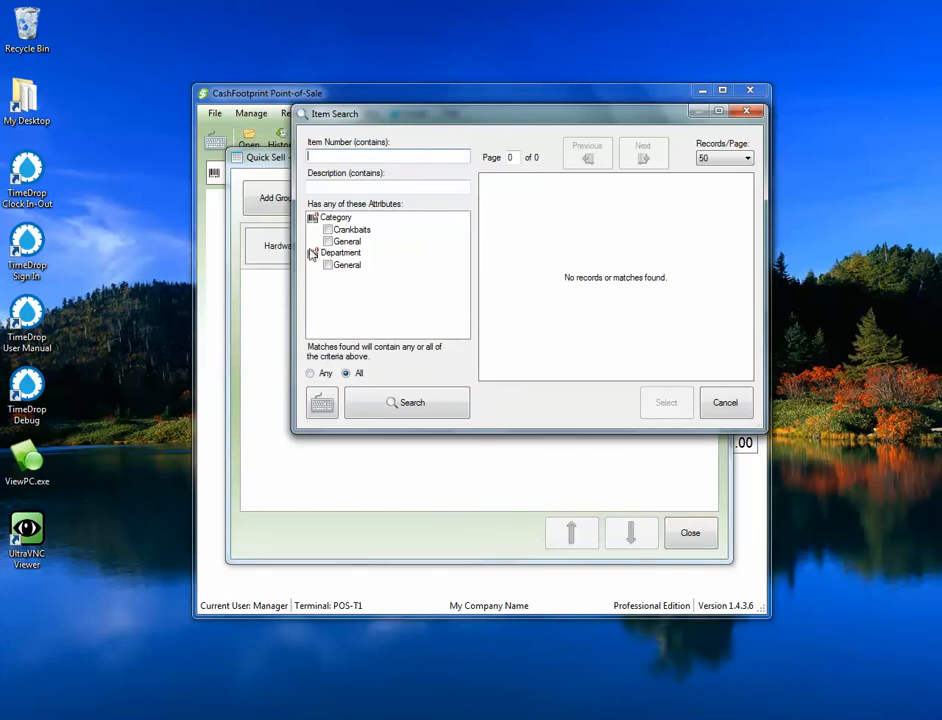
pyautogui.moveTo(292, 253); pyautogui.dragTo(128, 275)
pyautogui.click(259, 402)
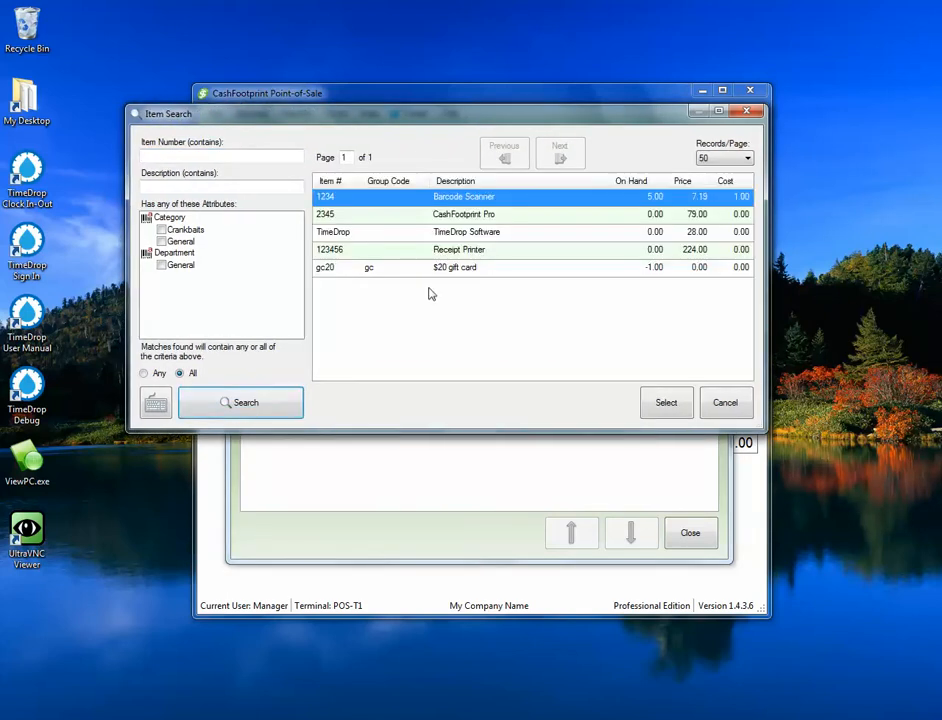
pyautogui.click(489, 216)
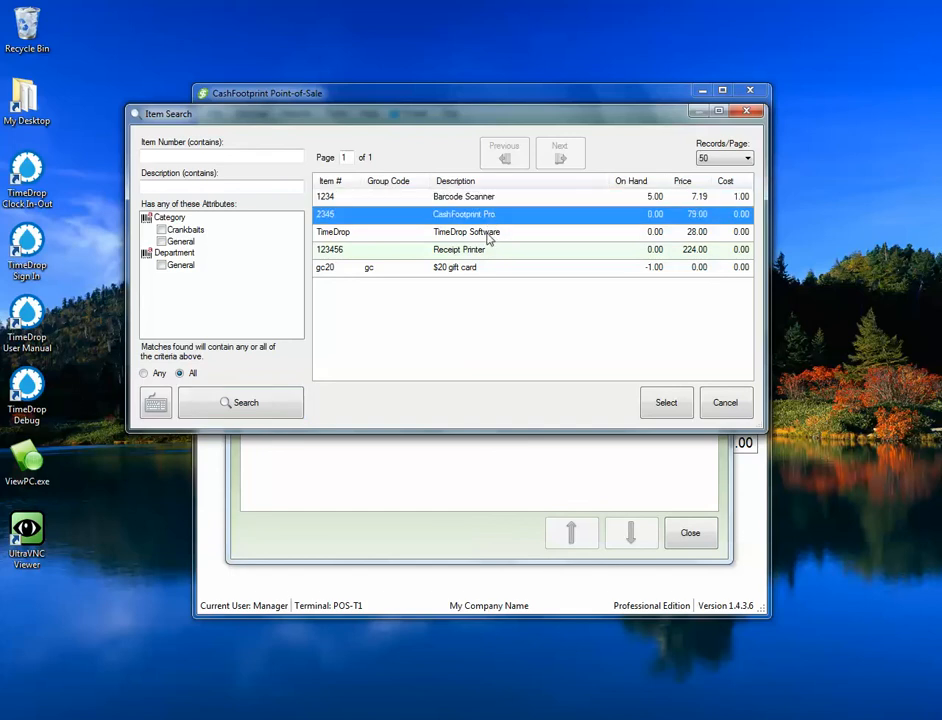
pyautogui.keyDown('ctrl'); pyautogui.click(488, 233); pyautogui.keyUp('ctrl')
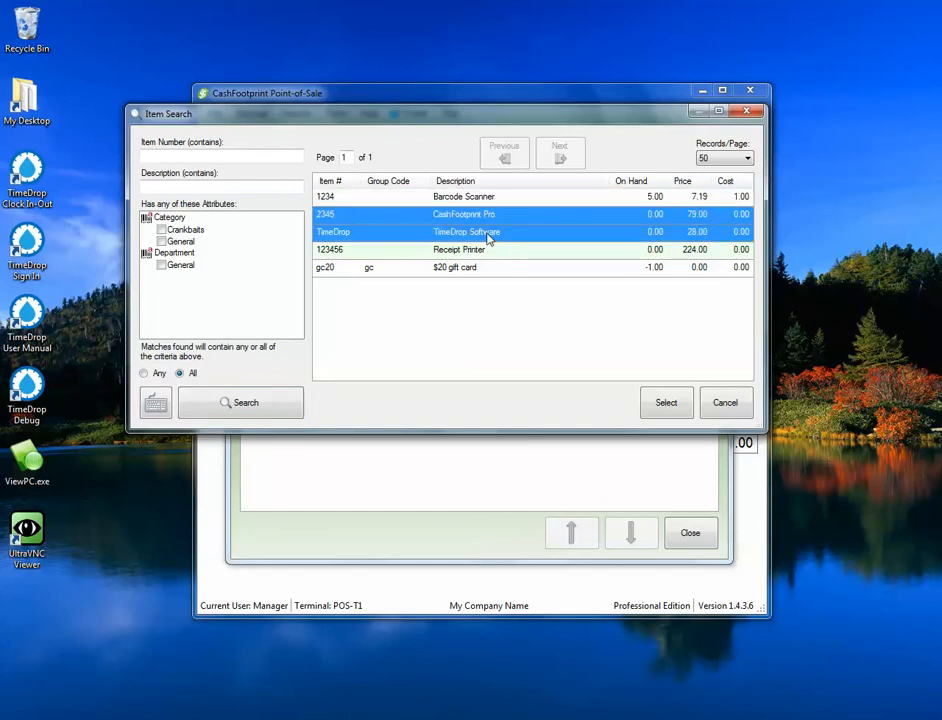
pyautogui.click(668, 404)
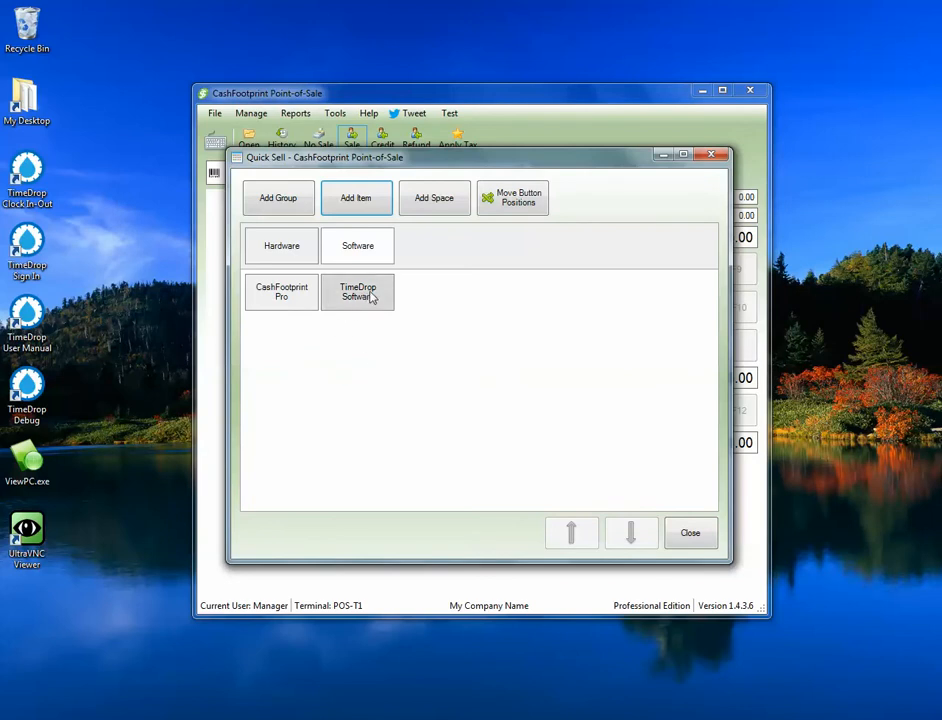
# - Reorder the Software group's buttons so TimeDrop Software comes before CashFootprint Pro, and leave the repositioning mode
pyautogui.click(518, 202)
pyautogui.moveTo(355, 303); pyautogui.dragTo(284, 300)
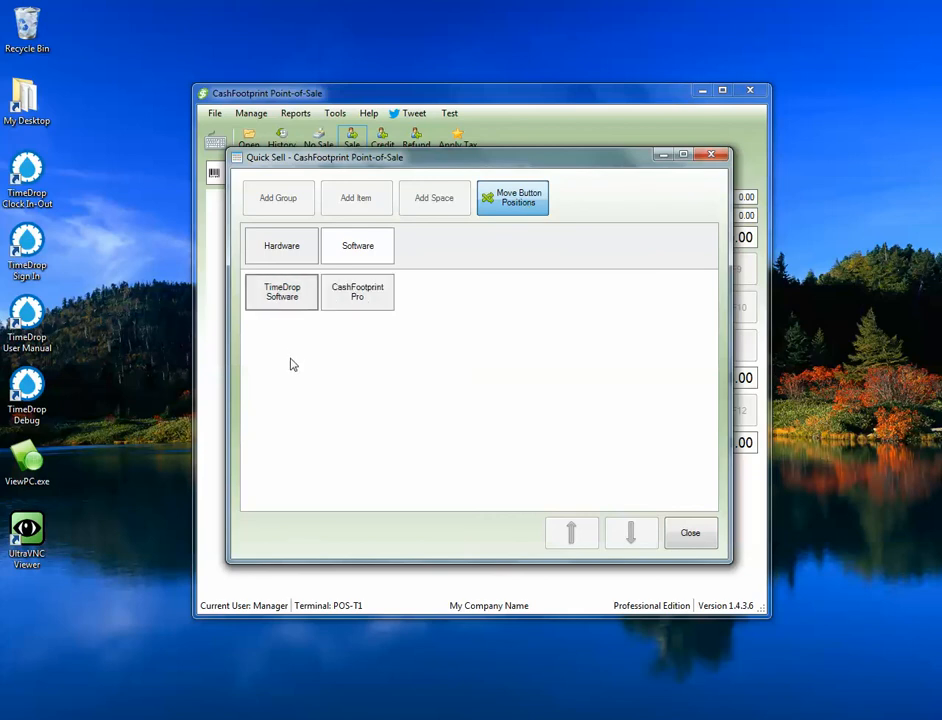
pyautogui.click(483, 202)
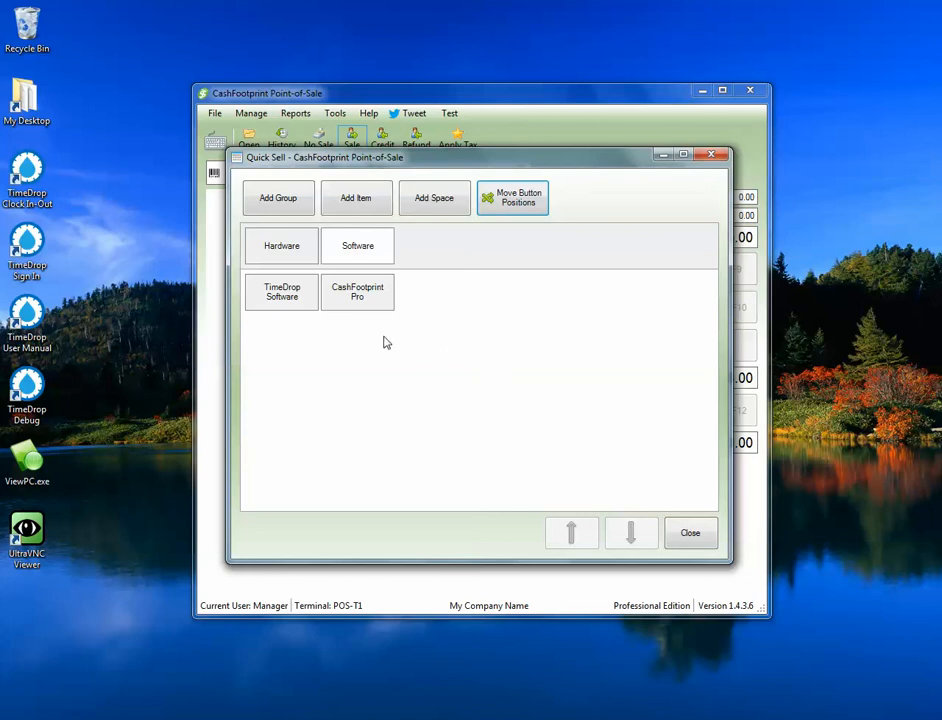
# - Color the CashFootprint Pro button in the Software group light green
pyautogui.rightClick(355, 301)
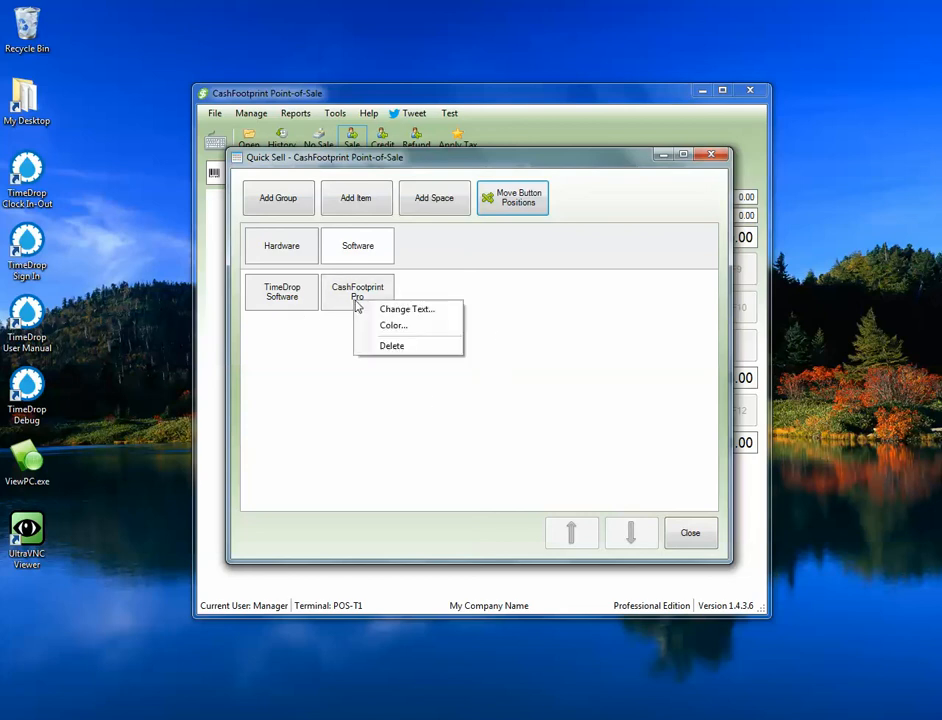
pyautogui.click(403, 327)
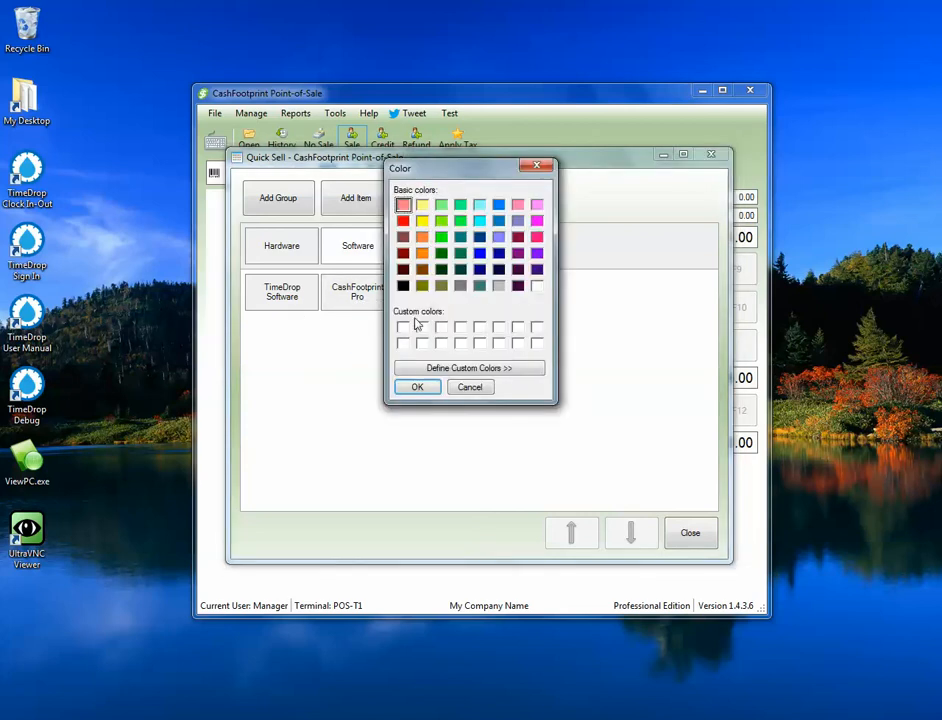
pyautogui.click(441, 204)
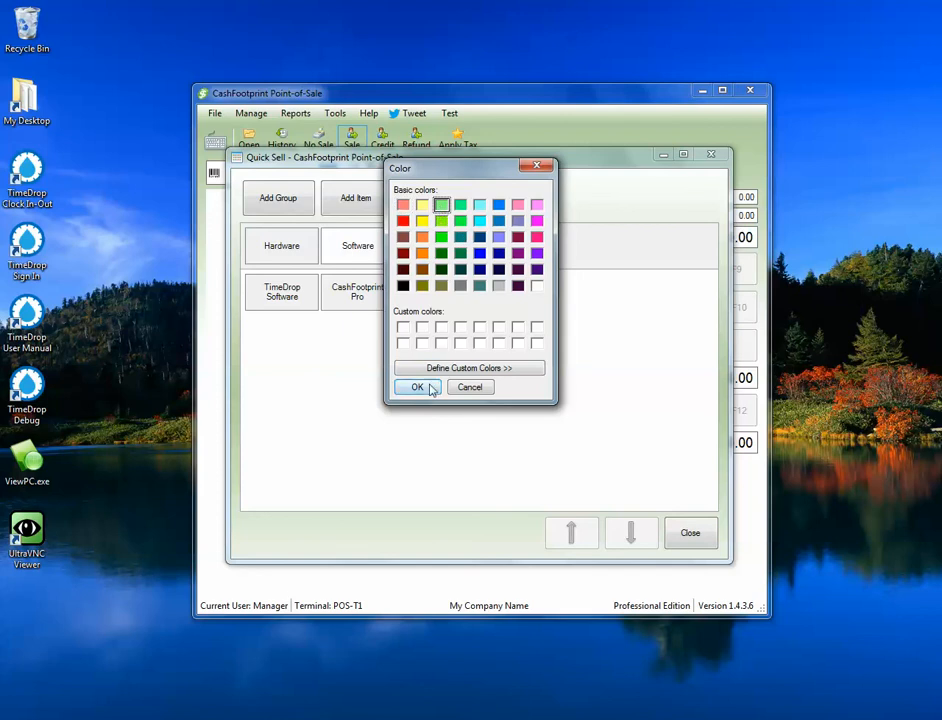
pyautogui.click(428, 387)
# - Color the TimeDrop Software button in the Software group blue
pyautogui.rightClick(297, 301)
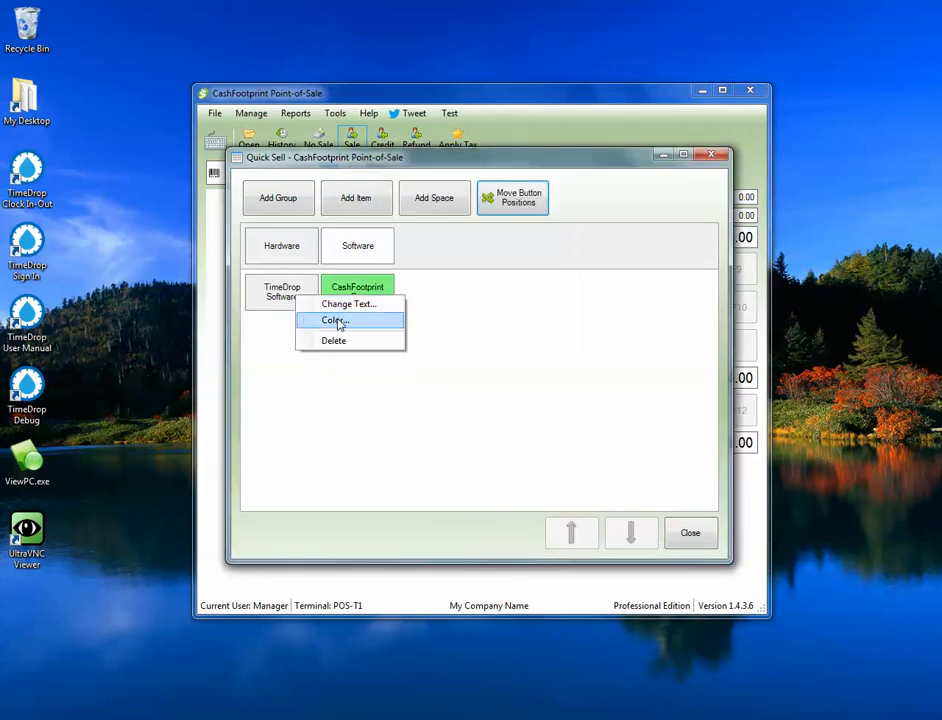
pyautogui.click(337, 321)
pyautogui.click(498, 204)
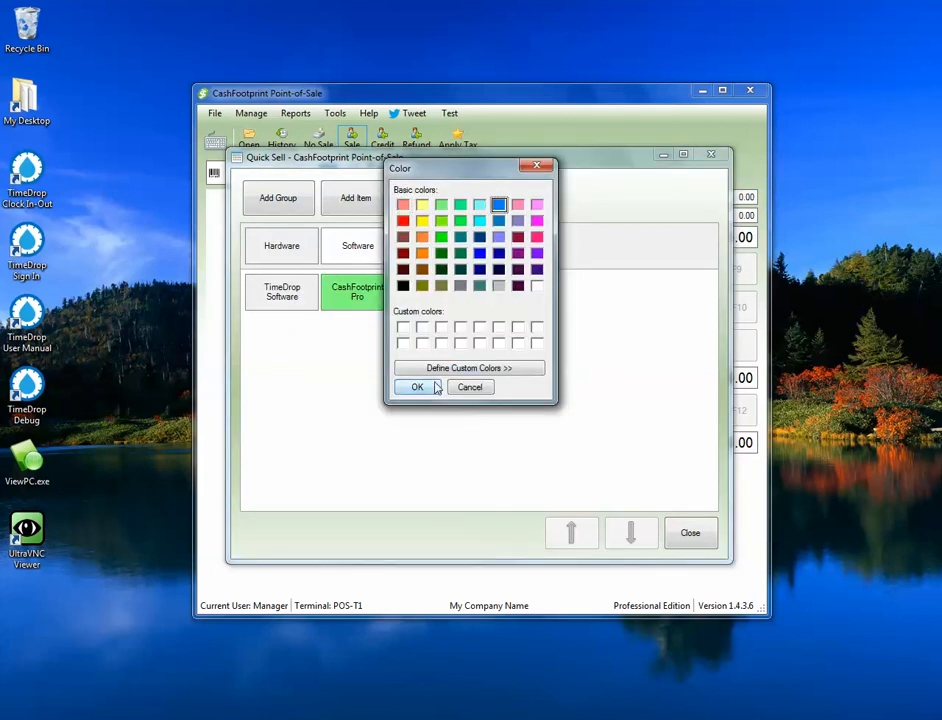
pyautogui.click(418, 387)
# - Shorten the TimeDrop Software button's text to TimeDrop
pyautogui.rightClick(290, 298)
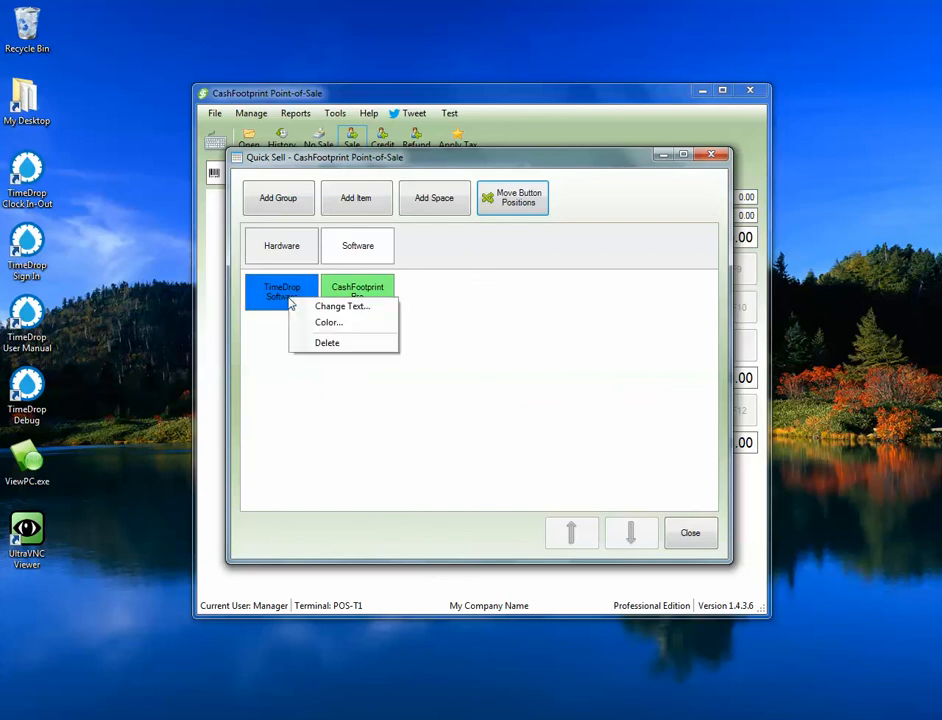
pyautogui.click(352, 310)
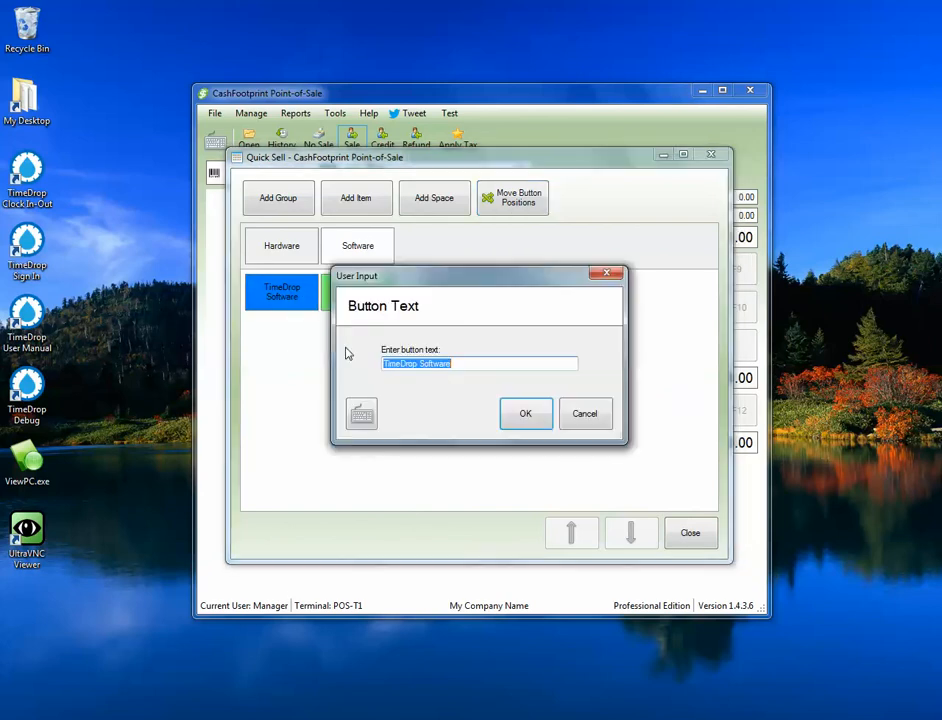
pyautogui.moveTo(420, 364); pyautogui.dragTo(516, 386)
pyautogui.press('BackSpace')
pyautogui.press('BackSpace')
pyautogui.press('Return')
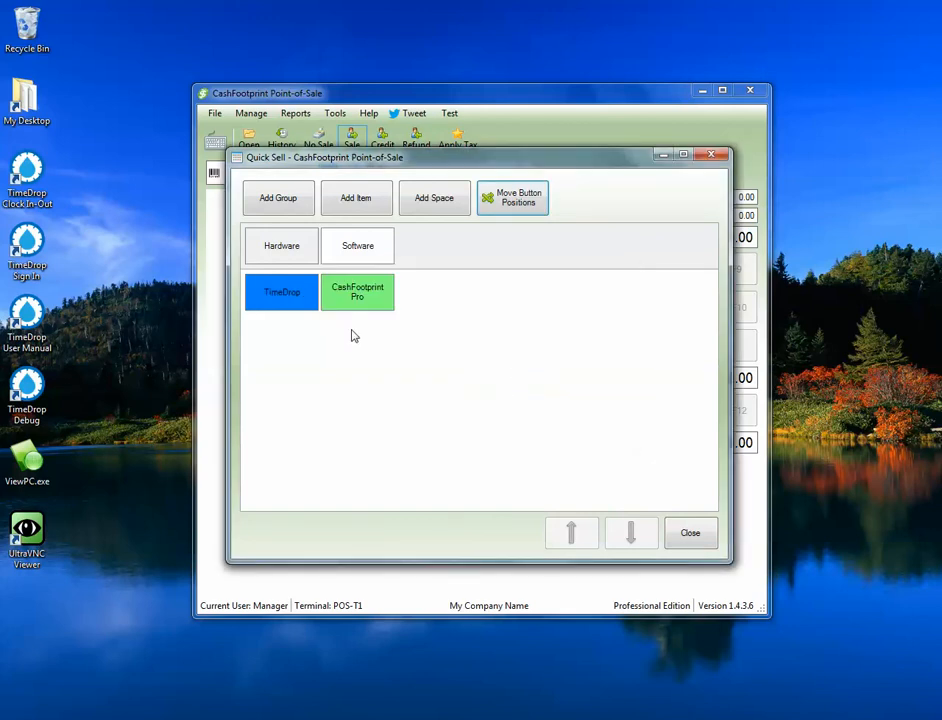
# - Shorten the CashFootprint Pro button's text to CashFootprint
pyautogui.rightClick(357, 290)
pyautogui.click(382, 297)
pyautogui.moveTo(432, 363); pyautogui.dragTo(533, 385)
pyautogui.press('Return')
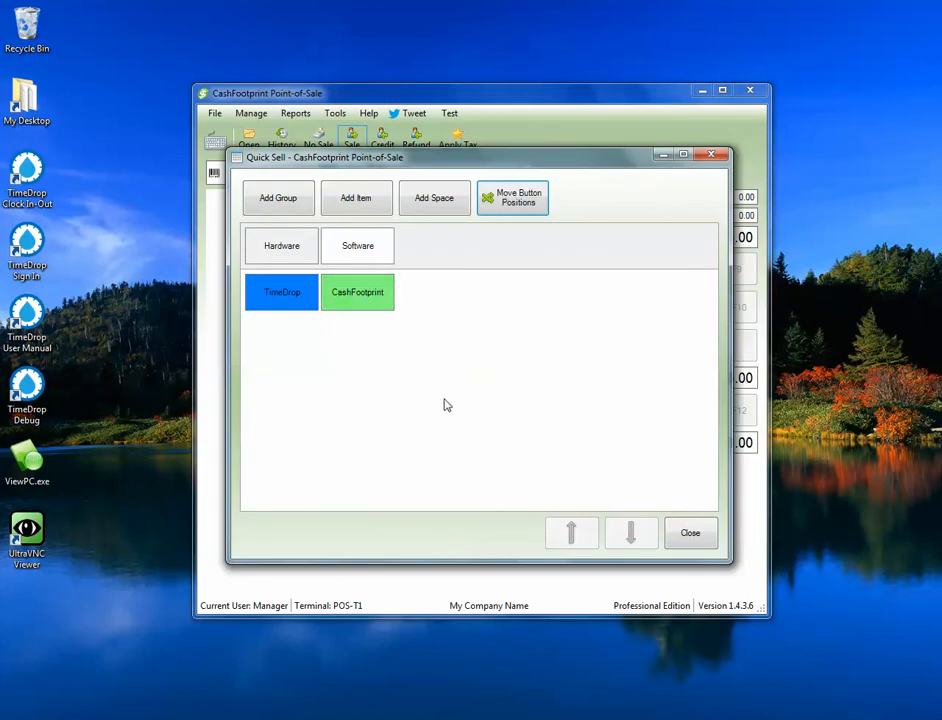
# - Insert three blank spaces before the Barcode Scanner button in the Hardware group
pyautogui.click(288, 260)
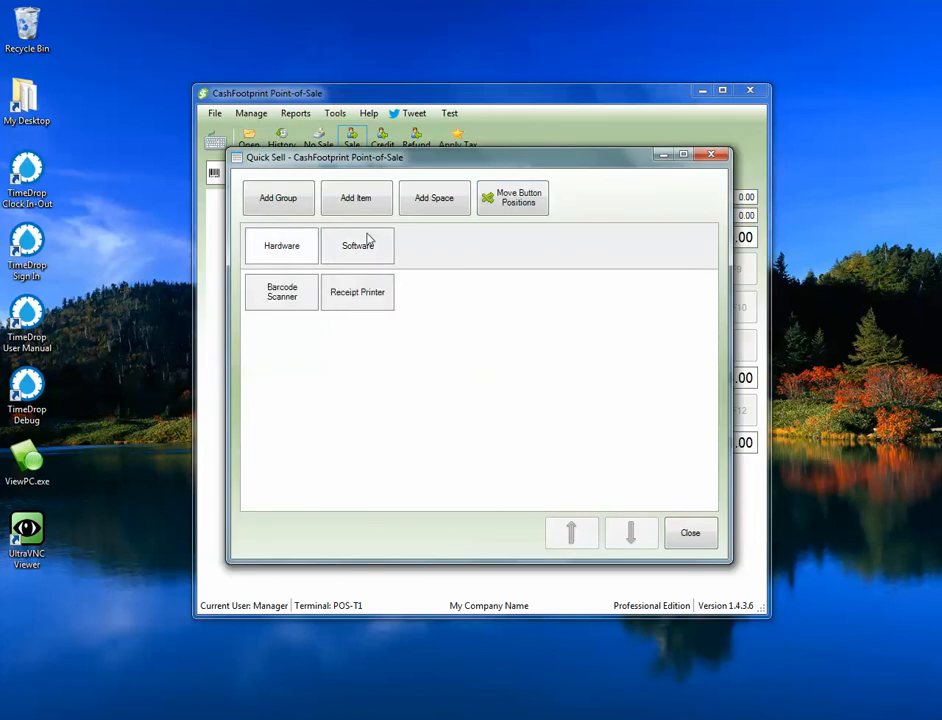
pyautogui.click(283, 293)
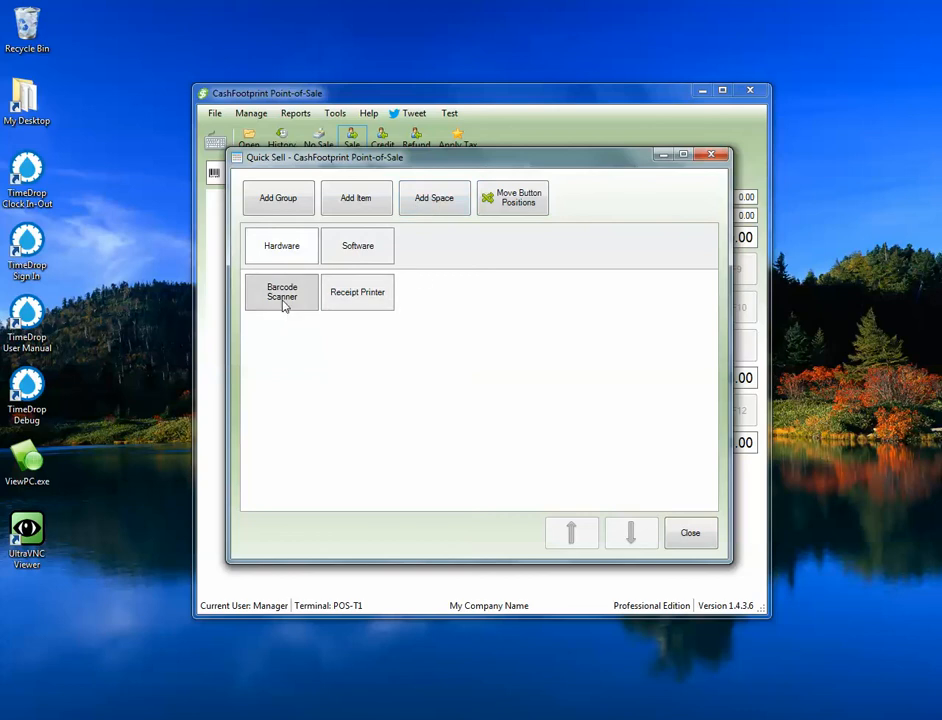
pyautogui.click(432, 198)
pyautogui.click(431, 197)
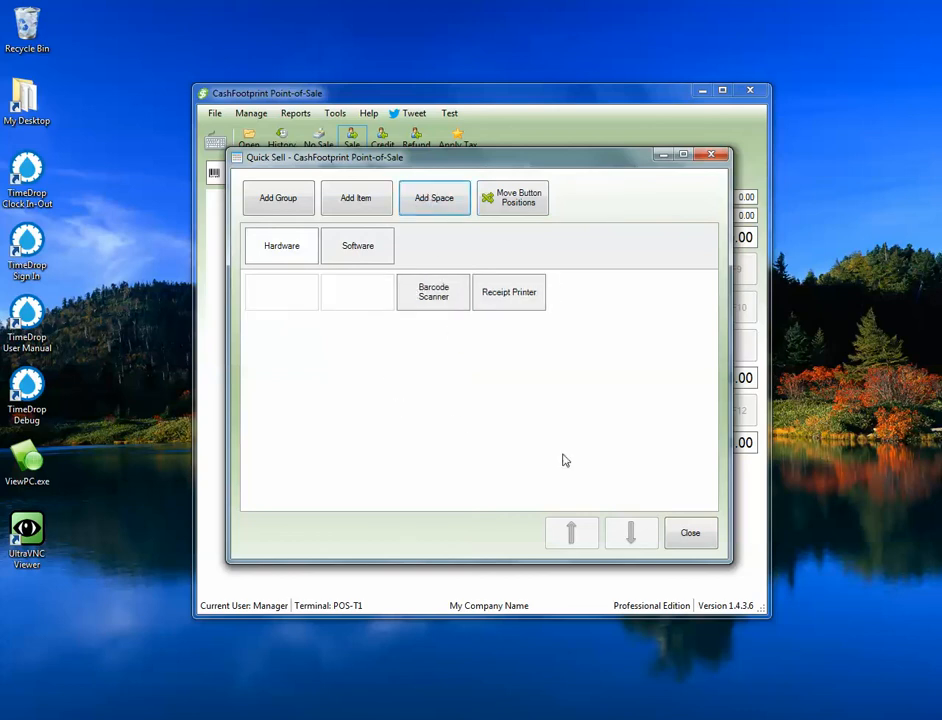
pyautogui.click(434, 205)
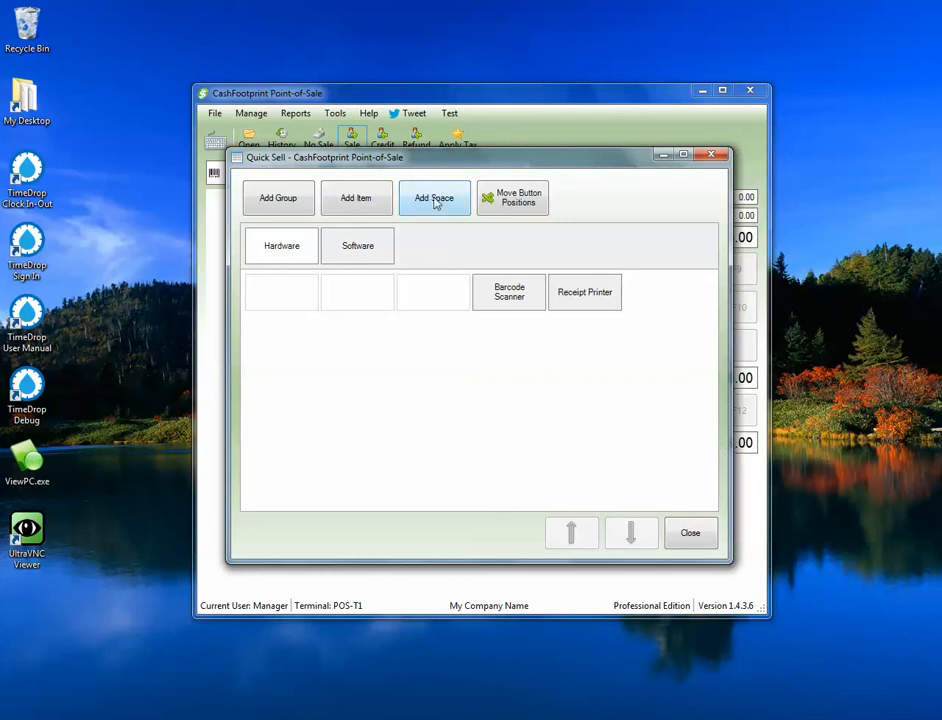
# - Add all five items from the item search, Barcode Scanner through $20 gift card, to the Hardware group
pyautogui.click(358, 202)
pyautogui.click(282, 392)
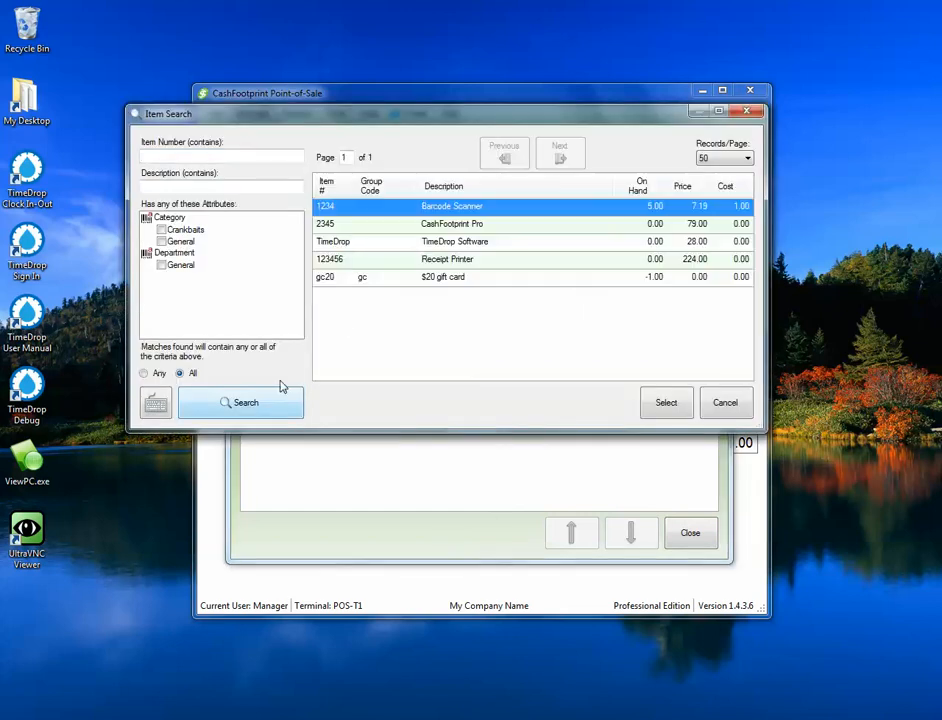
pyautogui.keyDown('shift'); pyautogui.click(405, 288); pyautogui.keyUp('shift')
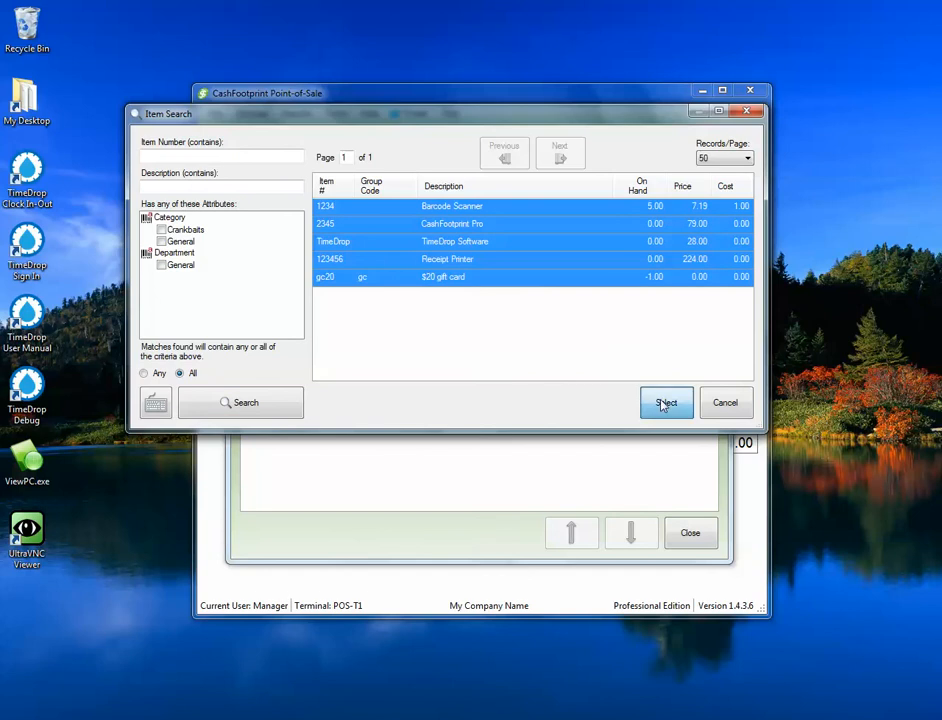
pyautogui.click(662, 402)
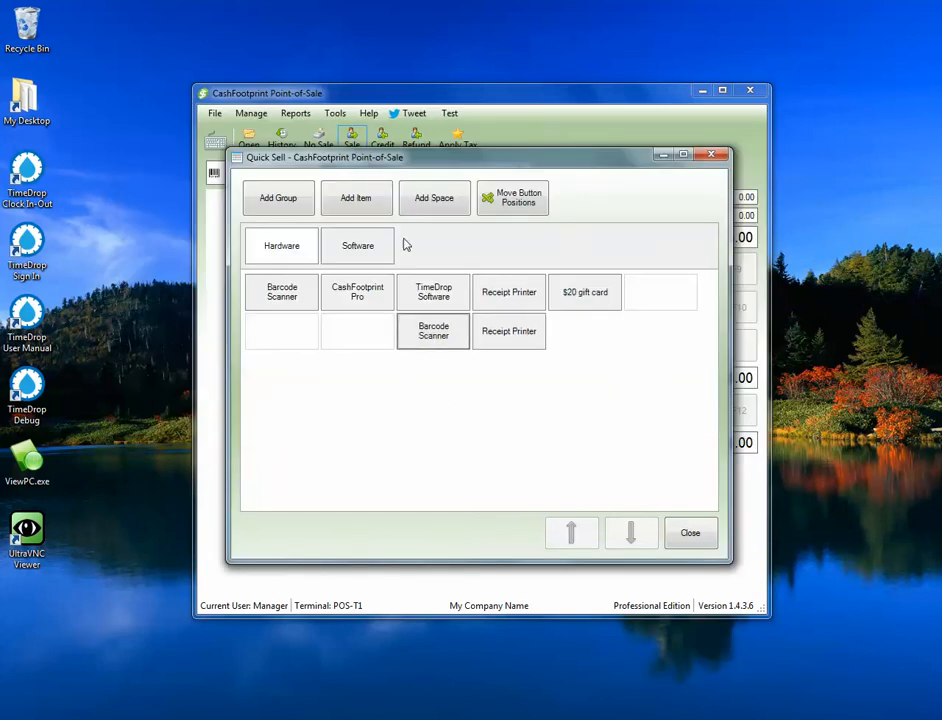
# - Reposition the Hardware buttons so Barcode Scanner and Receipt Printer start the second row and a blank space follows CashFootprint Pro
pyautogui.click(517, 201)
pyautogui.moveTo(433, 330); pyautogui.dragTo(326, 332)
pyautogui.moveTo(511, 332); pyautogui.dragTo(431, 336)
pyautogui.moveTo(433, 292); pyautogui.dragTo(286, 330)
pyautogui.moveTo(509, 330); pyautogui.dragTo(357, 331)
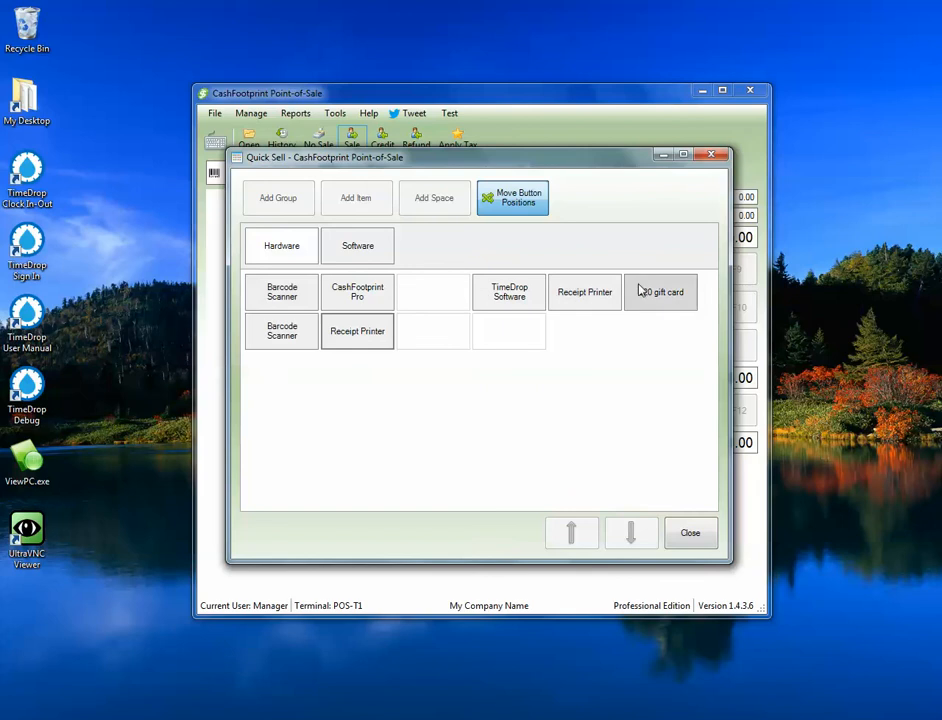
# - Delete the last blank space in the Hardware group's second row
pyautogui.rightClick(512, 331)
pyautogui.click(553, 345)
pyautogui.click(530, 390)
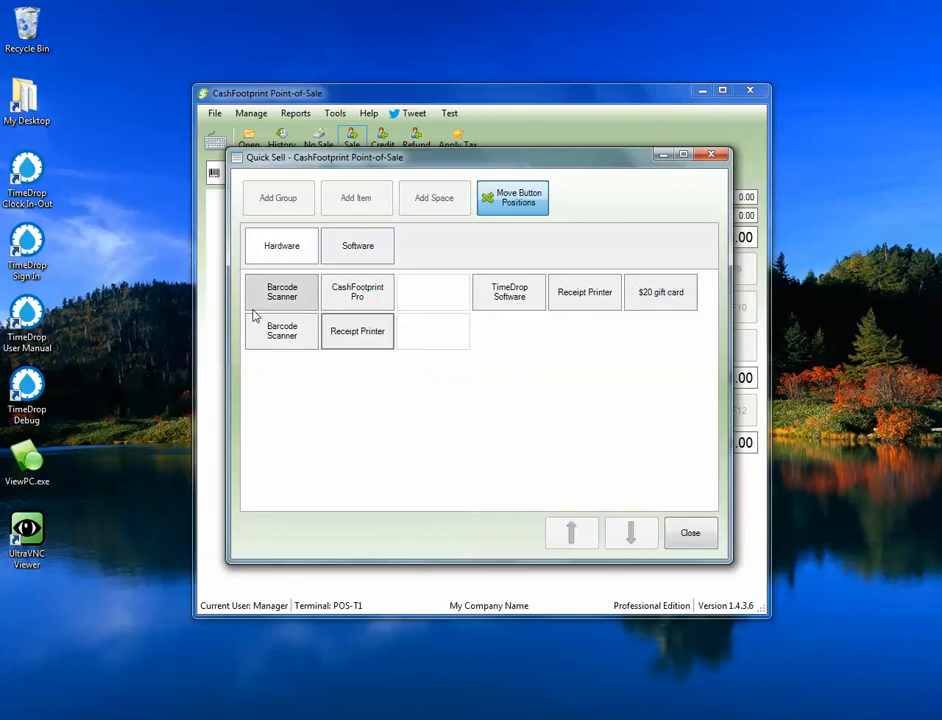
# - Dock the Quick Sell window at the desktop's left edge, narrow it to four button columns, and move the last blank space after the $20 gift card
pyautogui.moveTo(731, 412)
pyautogui.mouseDown()
pyautogui.moveTo(576, 416)
pyautogui.moveTo(737, 427)
pyautogui.mouseUp()
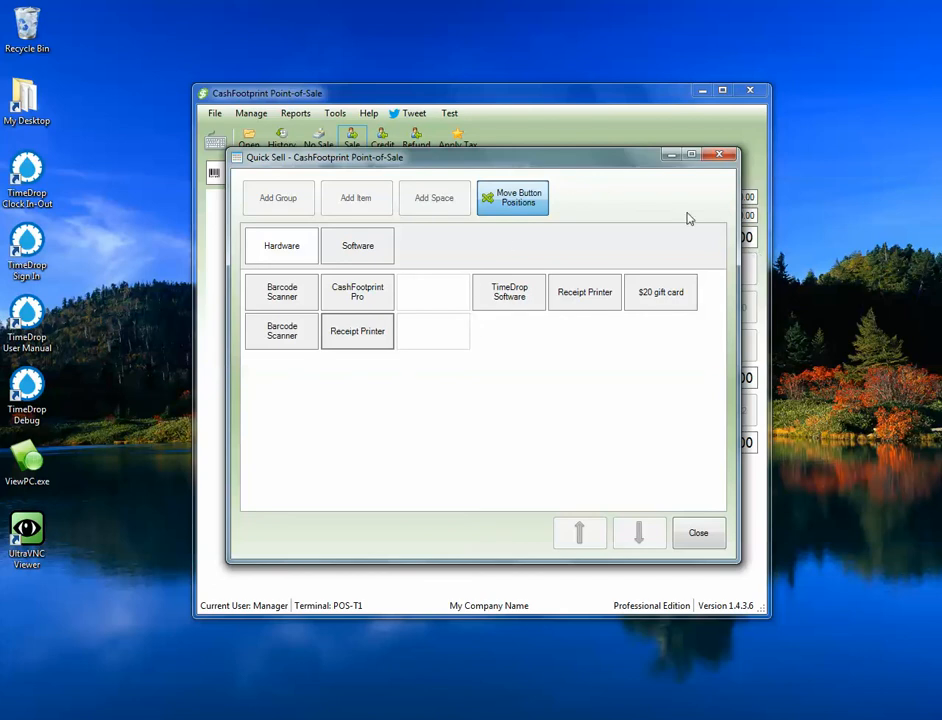
pyautogui.moveTo(620, 163); pyautogui.dragTo(0, 117)
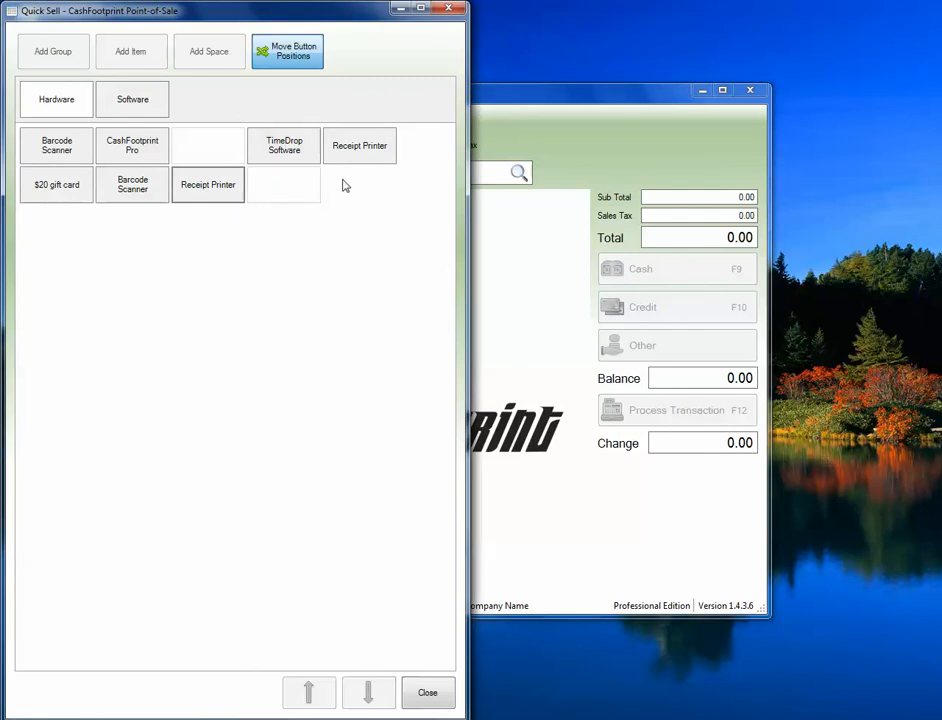
pyautogui.moveTo(468, 143); pyautogui.dragTo(352, 143)
pyautogui.moveTo(79, 216); pyautogui.dragTo(208, 188)
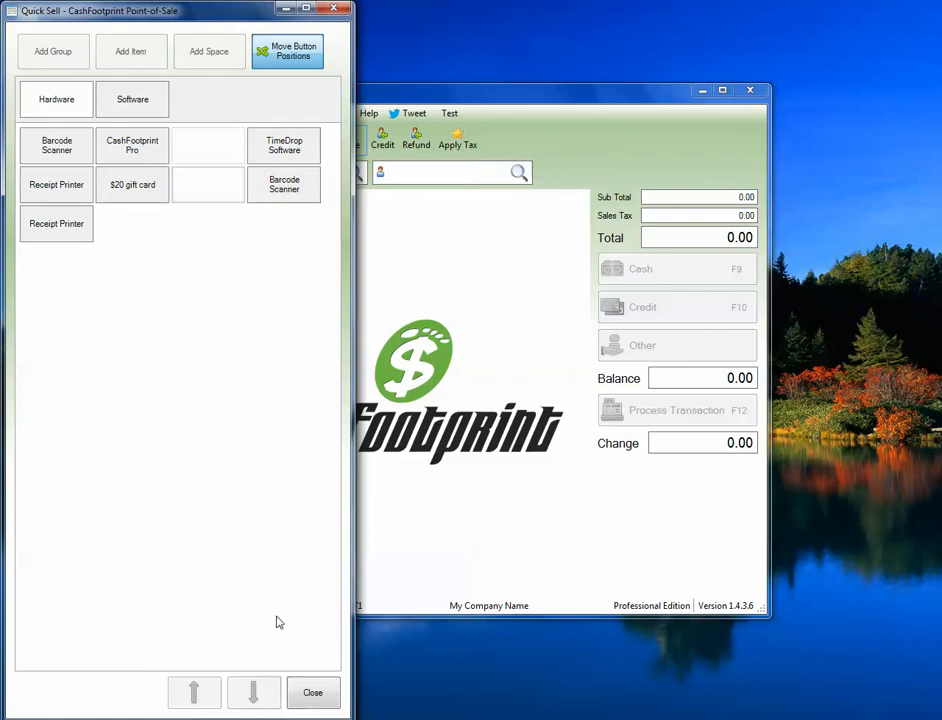
# - Close the Quick Sell setup, dock the main sale window on the desktop's right side, and reopen Quick Sell beside it for selling
pyautogui.click(313, 695)
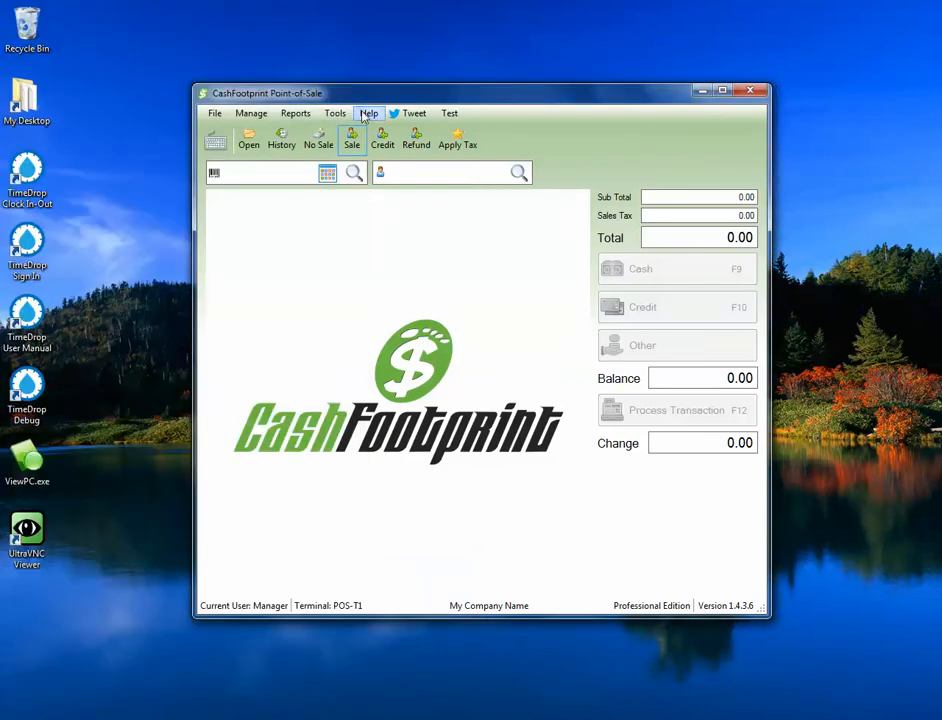
pyautogui.moveTo(411, 100); pyautogui.dragTo(940, 104)
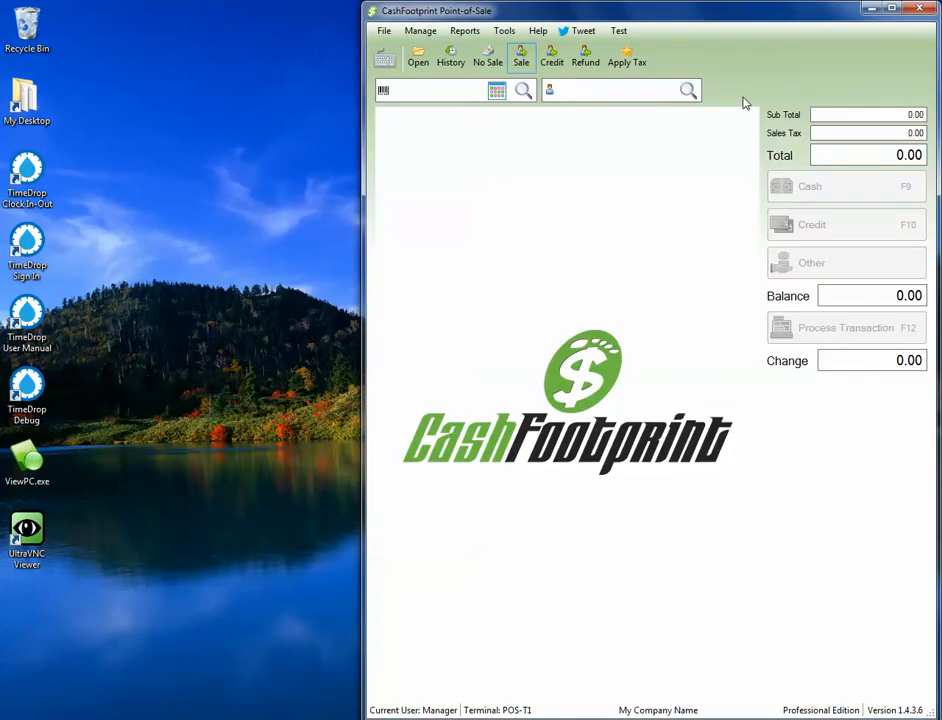
pyautogui.click(497, 92)
pyautogui.moveTo(366, 174); pyautogui.dragTo(359, 176)
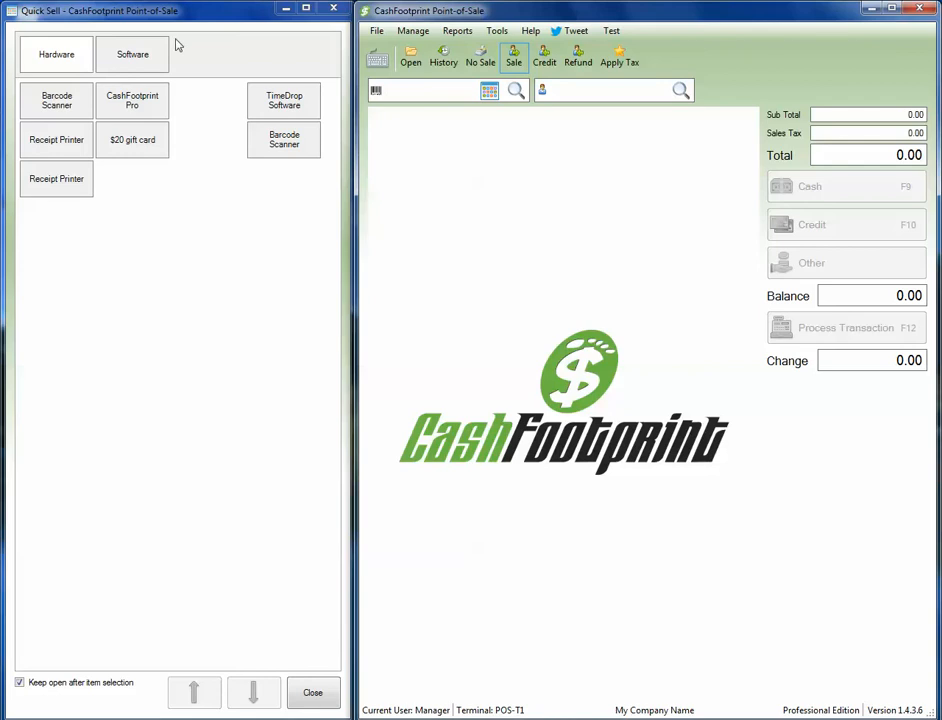
# - Check the Software group's buttons, and add TimeDrop Software to the sale from the Hardware group
pyautogui.click(133, 60)
pyautogui.click(46, 55)
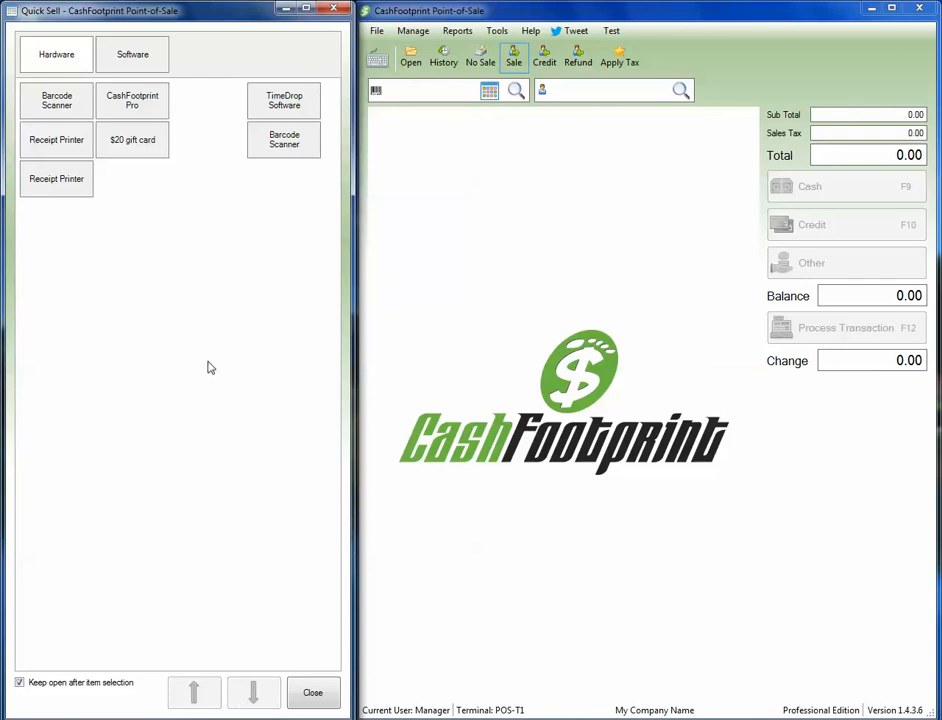
pyautogui.click(271, 97)
pyautogui.click(528, 389)
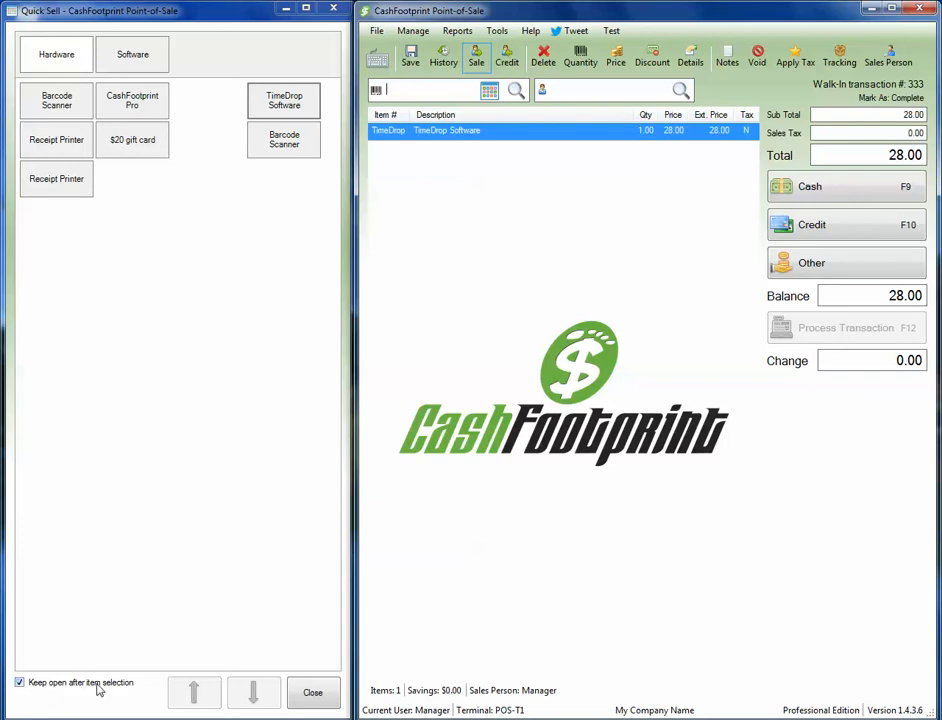
# - Turn off keeping Quick Sell open after item selection, and add a Barcode Scanner to the sale
pyautogui.click(19, 682)
pyautogui.click(265, 148)
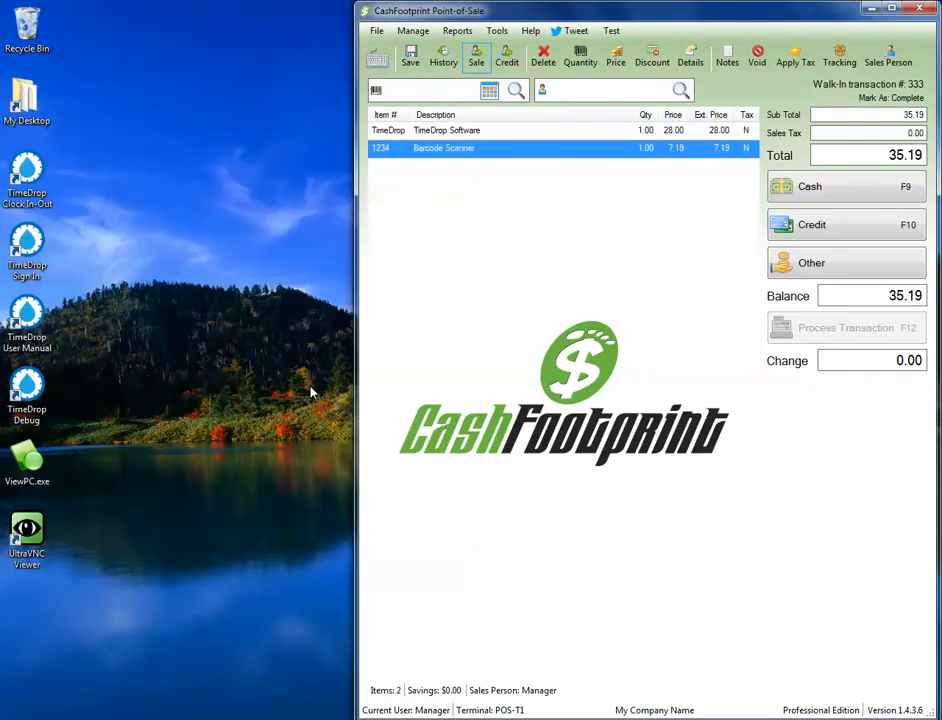
# - Reopen Quick Sell with the keep-open option turned on, and add another TimeDrop Software and Barcode Scanner to the sale
pyautogui.click(488, 92)
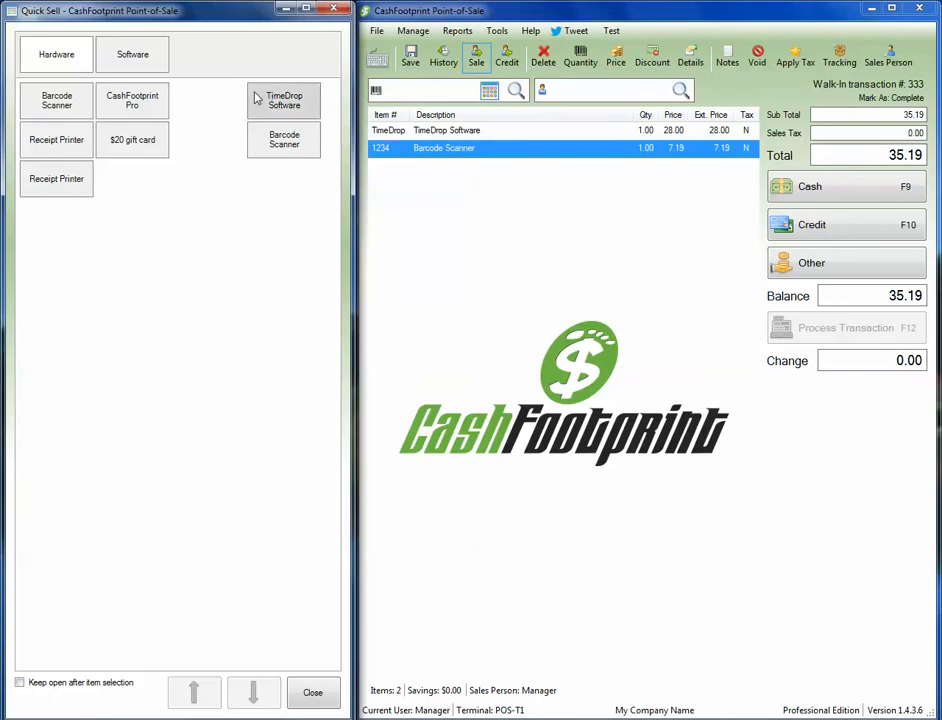
pyautogui.click(100, 683)
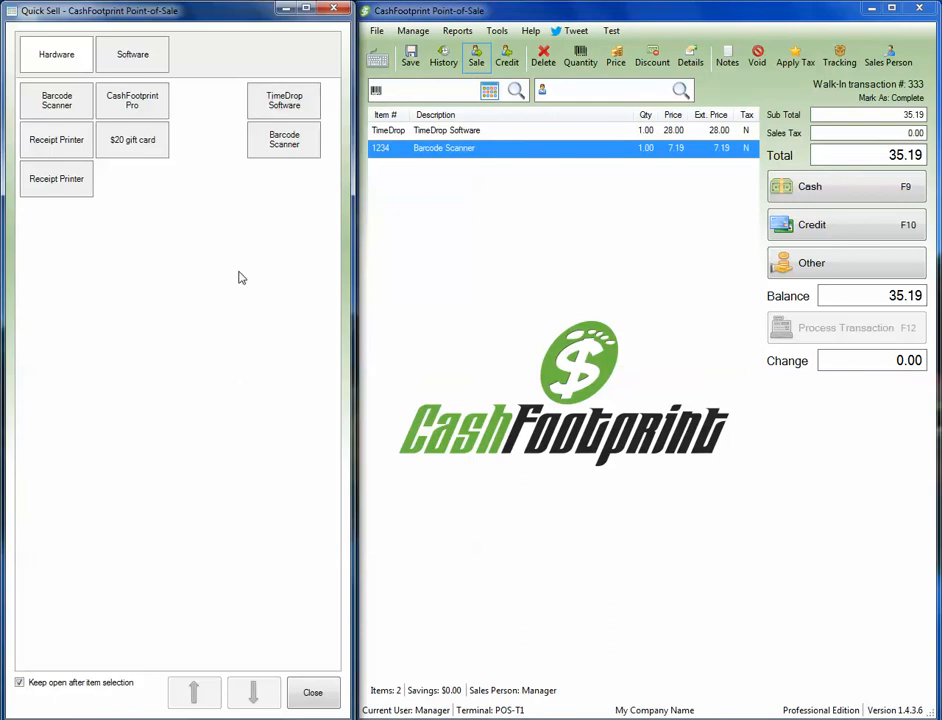
pyautogui.click(284, 112)
pyautogui.click(284, 132)
# - Try to add the $20 gift card to the sale without entering a card number
pyautogui.click(136, 139)
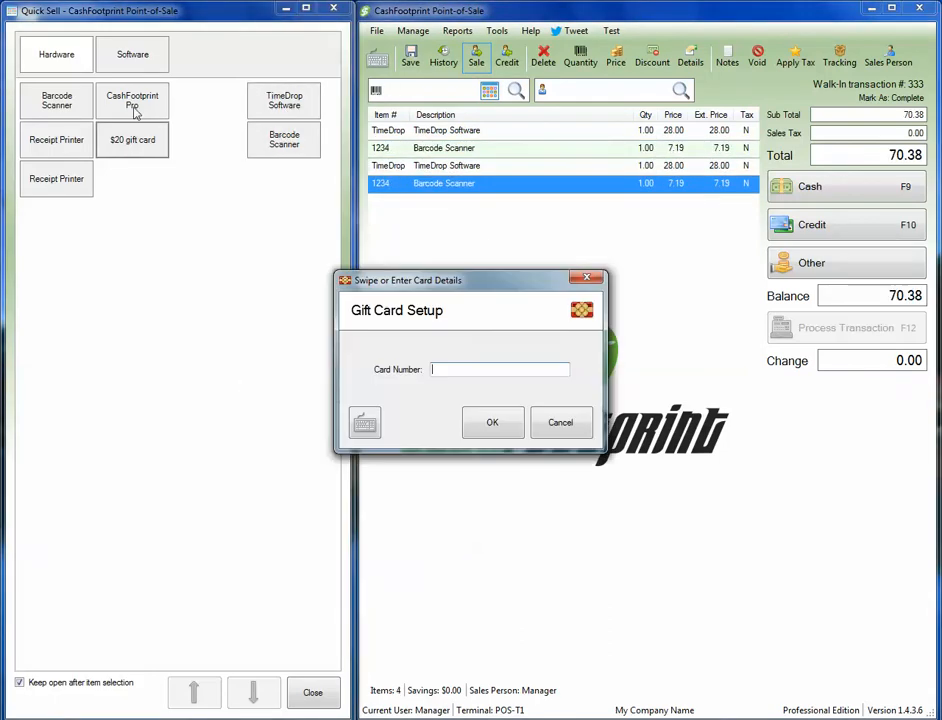
pyautogui.click(502, 422)
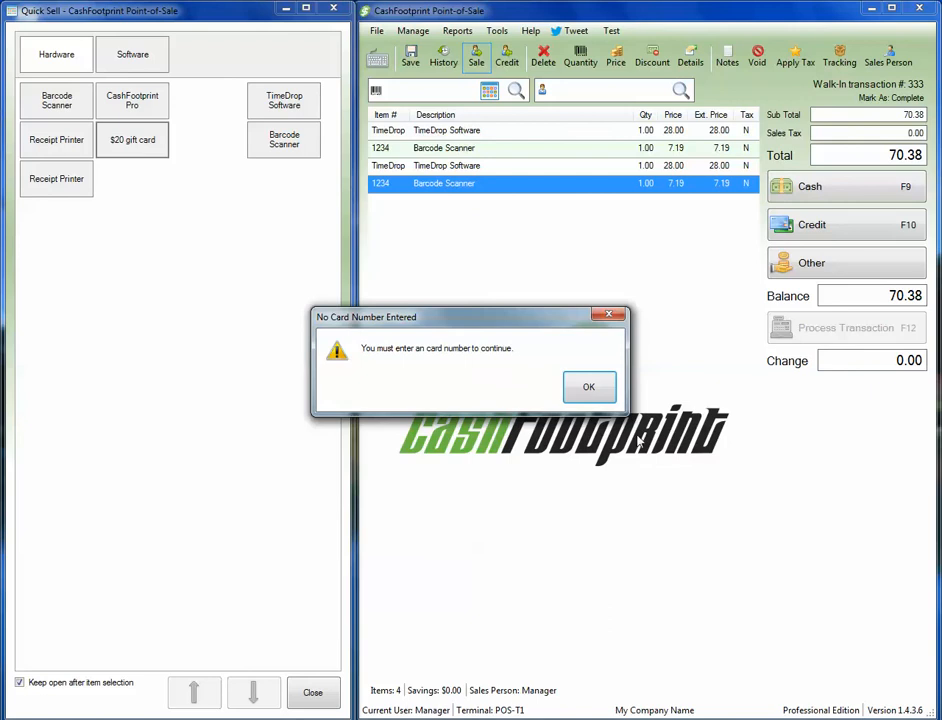
pyautogui.click(591, 387)
# - Add two Receipt Printers and one Barcode Scanner to the sale from the Hardware group
pyautogui.click(45, 136)
pyautogui.click(45, 136)
pyautogui.click(44, 100)
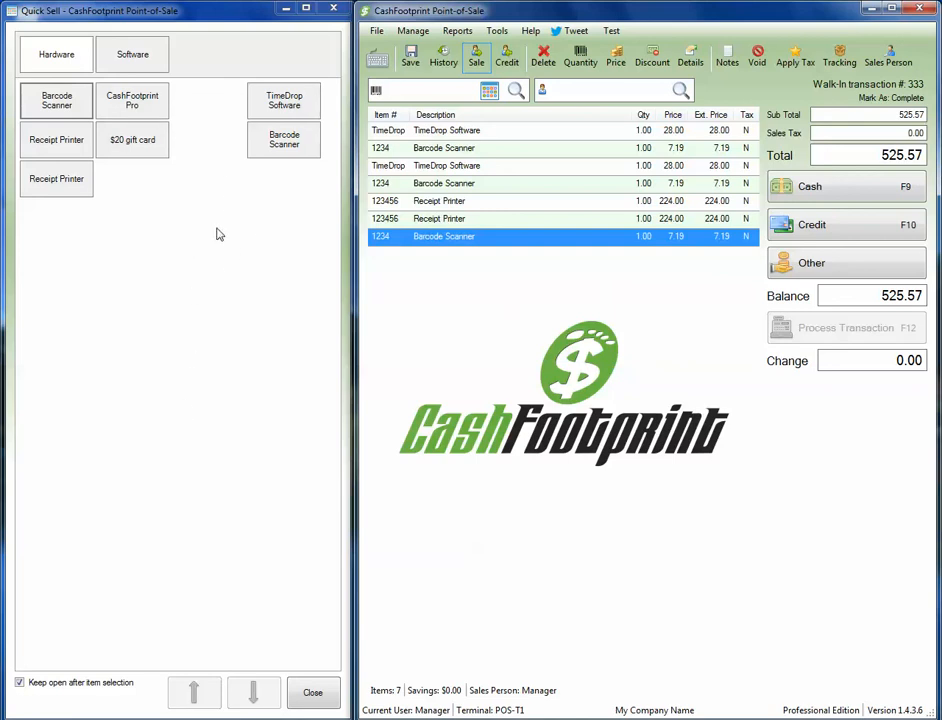
# - Open the item search from the sale and cancel it without choosing an item
pyautogui.click(516, 90)
pyautogui.click(727, 401)
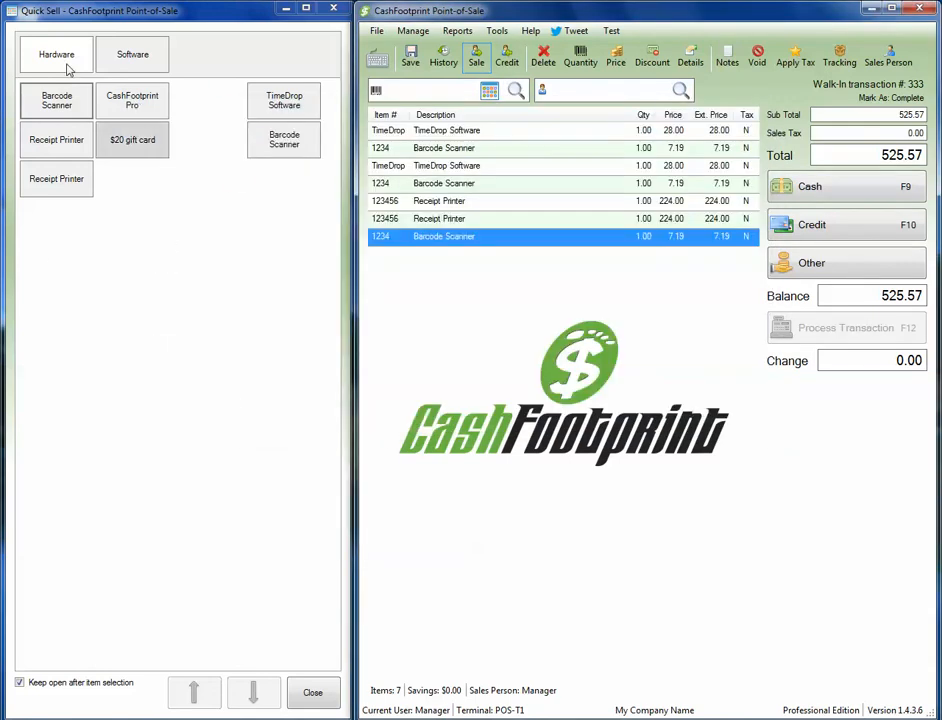
# - Add CashFootprint Pro to the sale from the Hardware group, plus TimeDrop and CashFootprint from the Software group
pyautogui.click(135, 100)
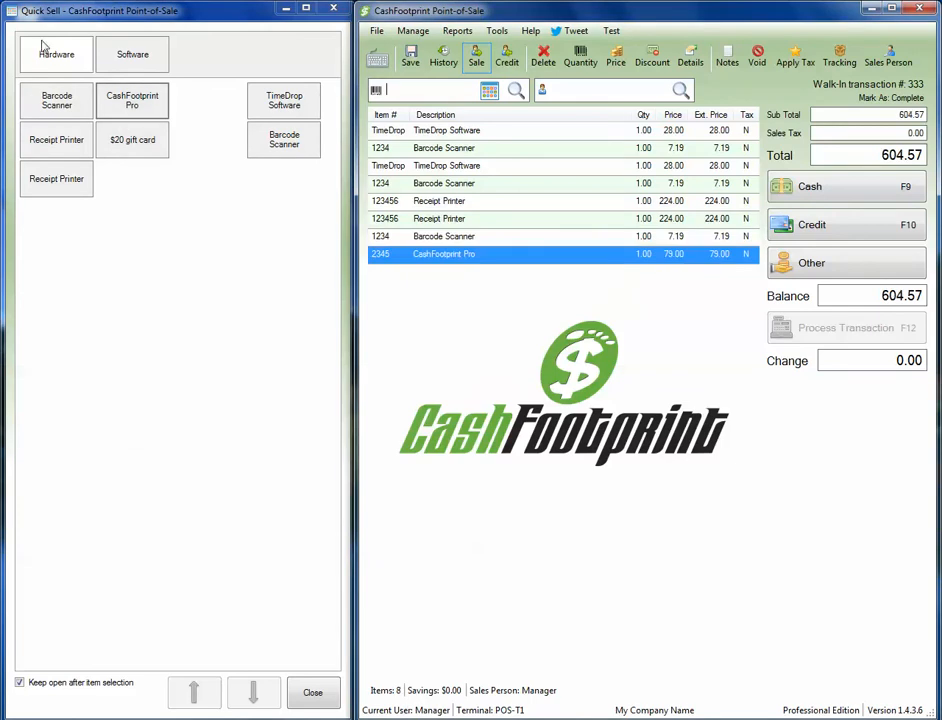
pyautogui.click(102, 48)
pyautogui.click(72, 105)
pyautogui.click(130, 103)
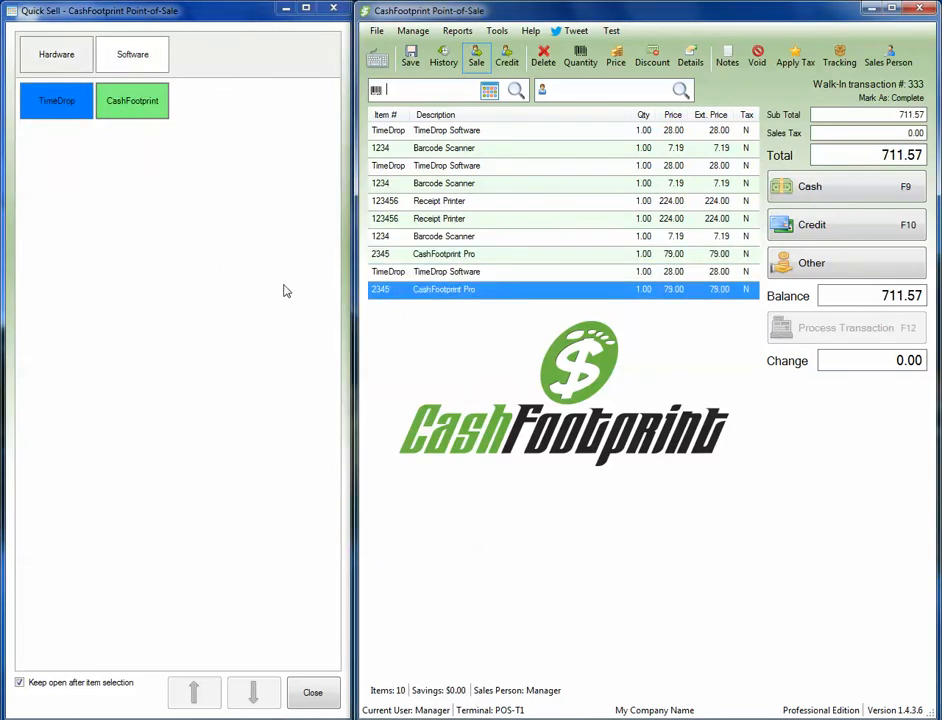